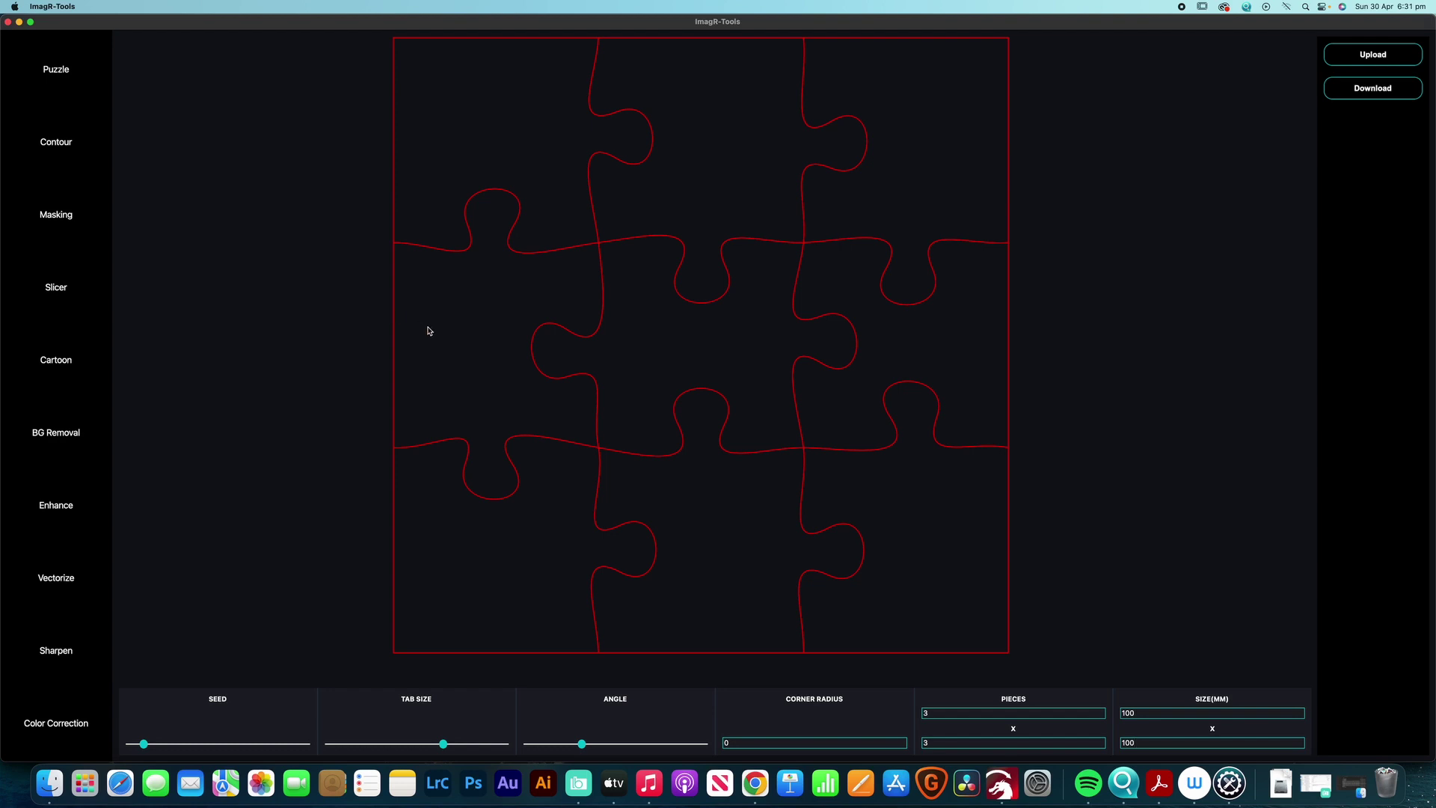
Step: Reshape the 3×3 jigsaw tabs by changing the seed, tab size and tab angle sliders
left_click_drag(582, 743, 609, 743)
left_click_drag(443, 743, 426, 744)
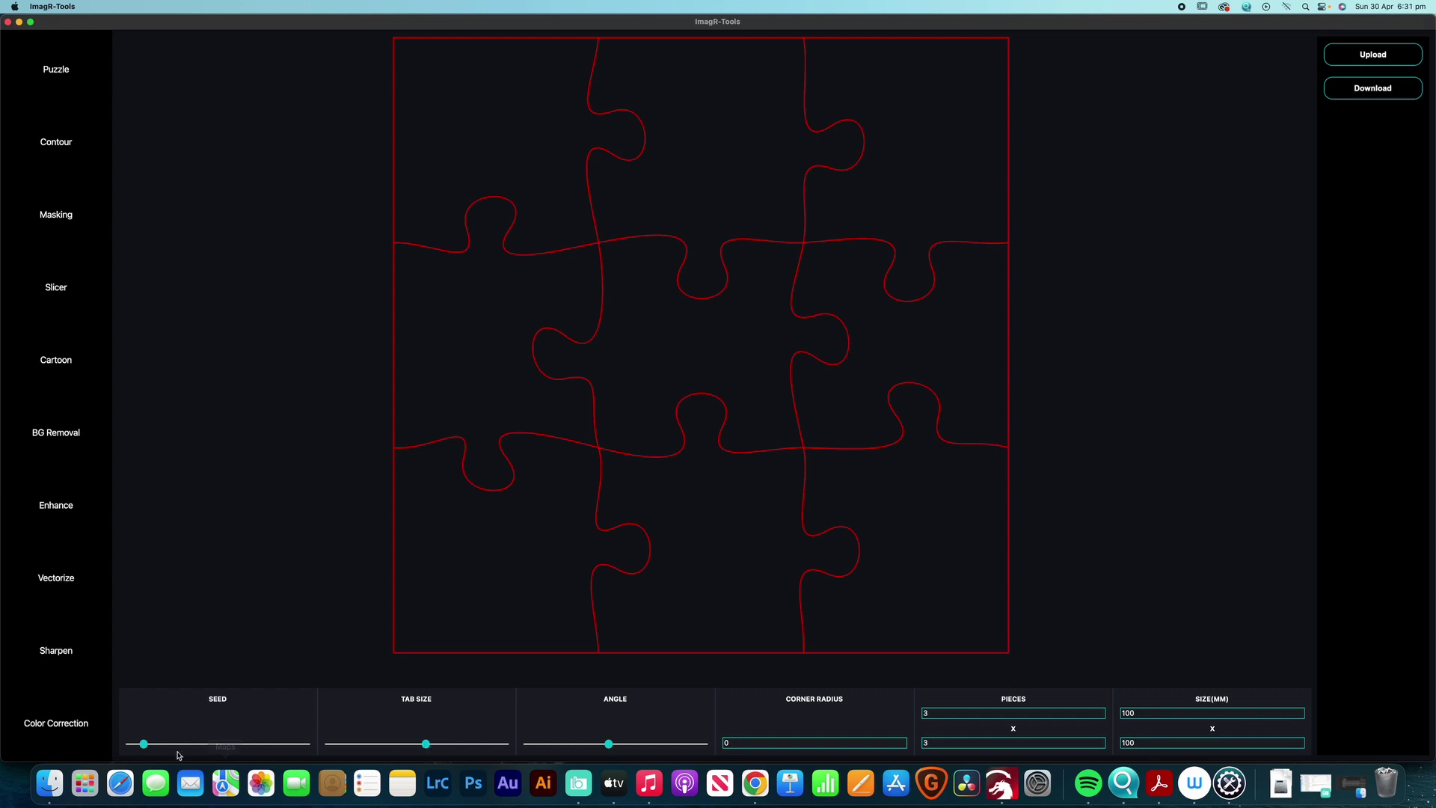
left_click_drag(144, 744, 180, 747)
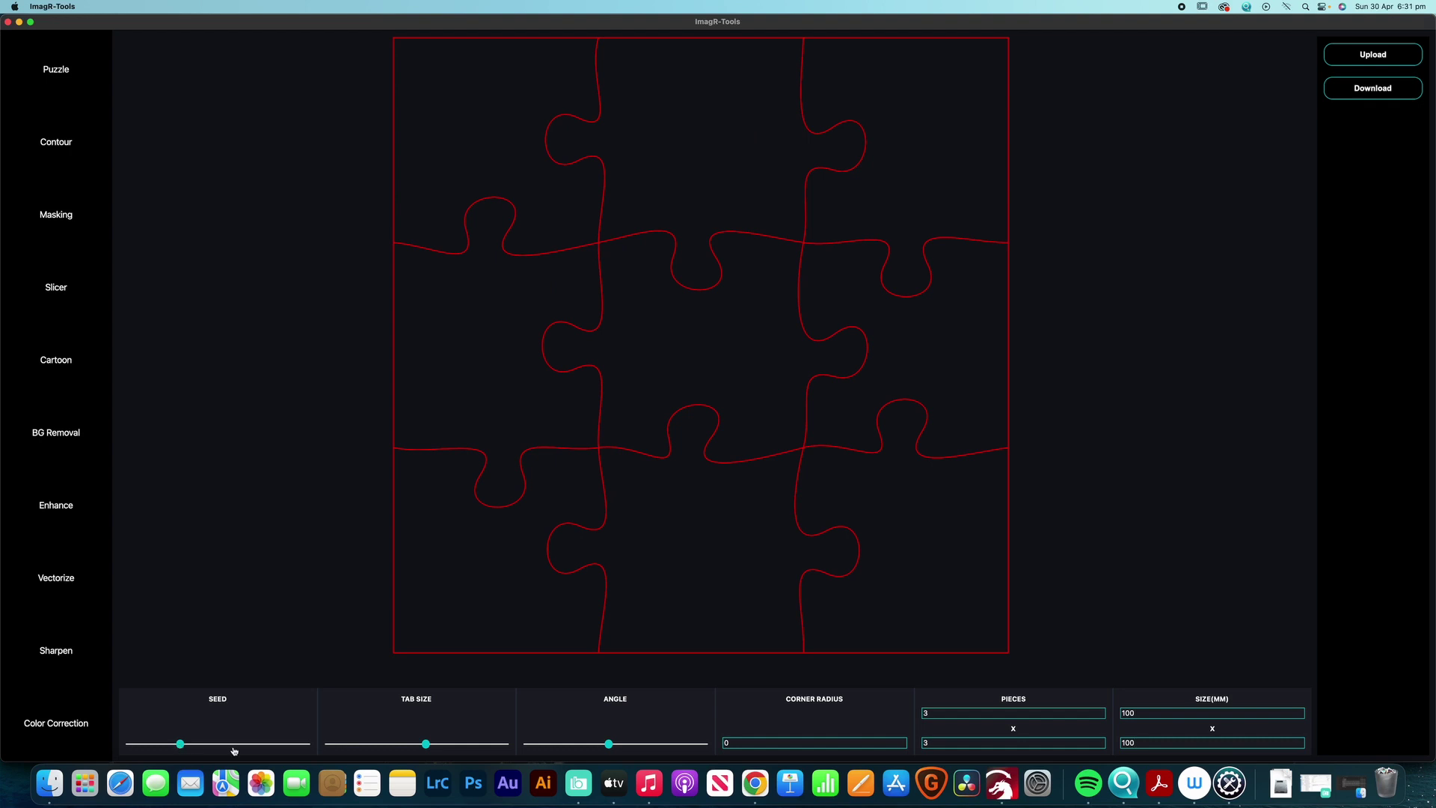
mouse_move(425, 744)
left_mouse_down()
mouse_move(395, 744)
mouse_move(452, 743)
left_mouse_up()
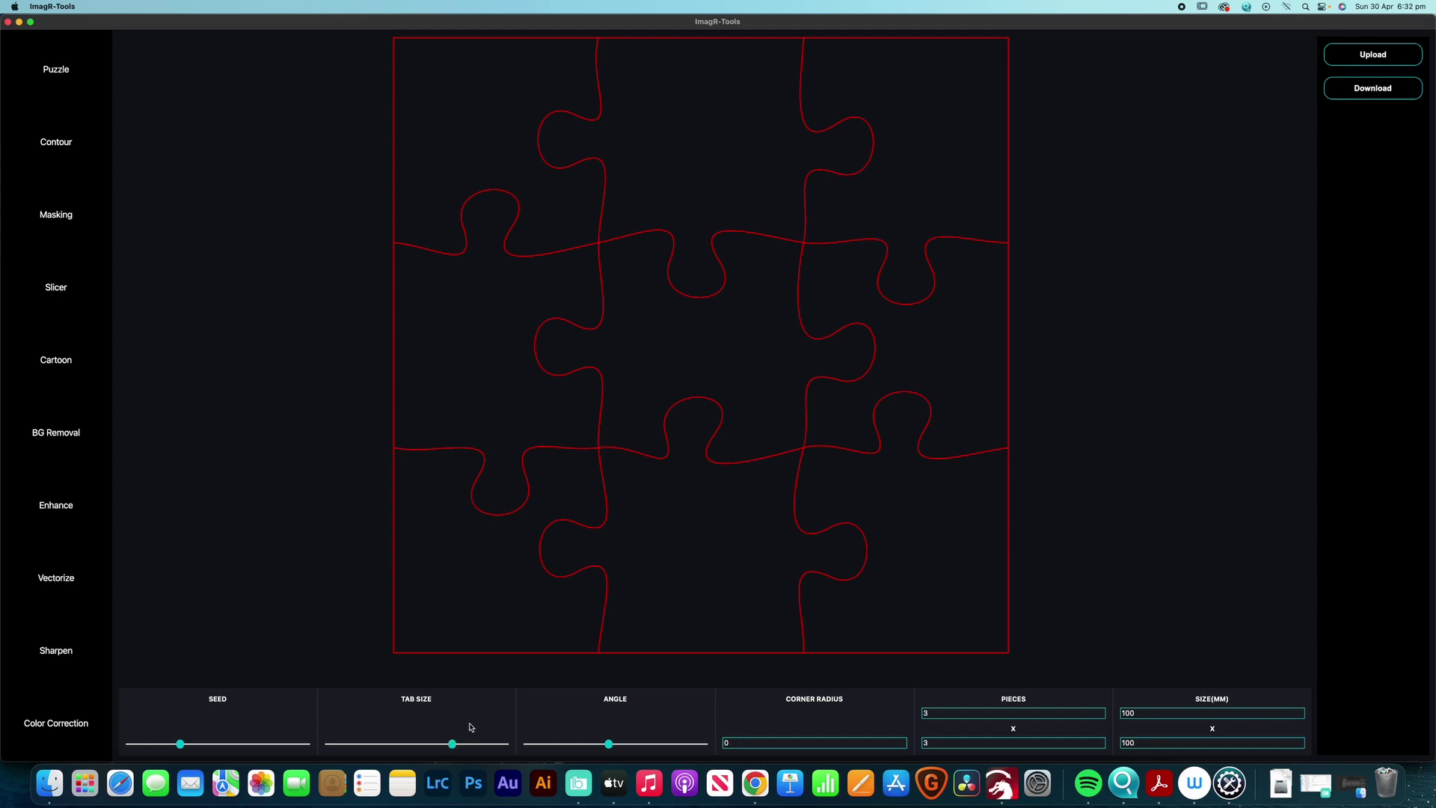
mouse_move(614, 747)
left_mouse_down()
mouse_move(658, 744)
mouse_move(518, 746)
mouse_move(595, 744)
left_mouse_up()
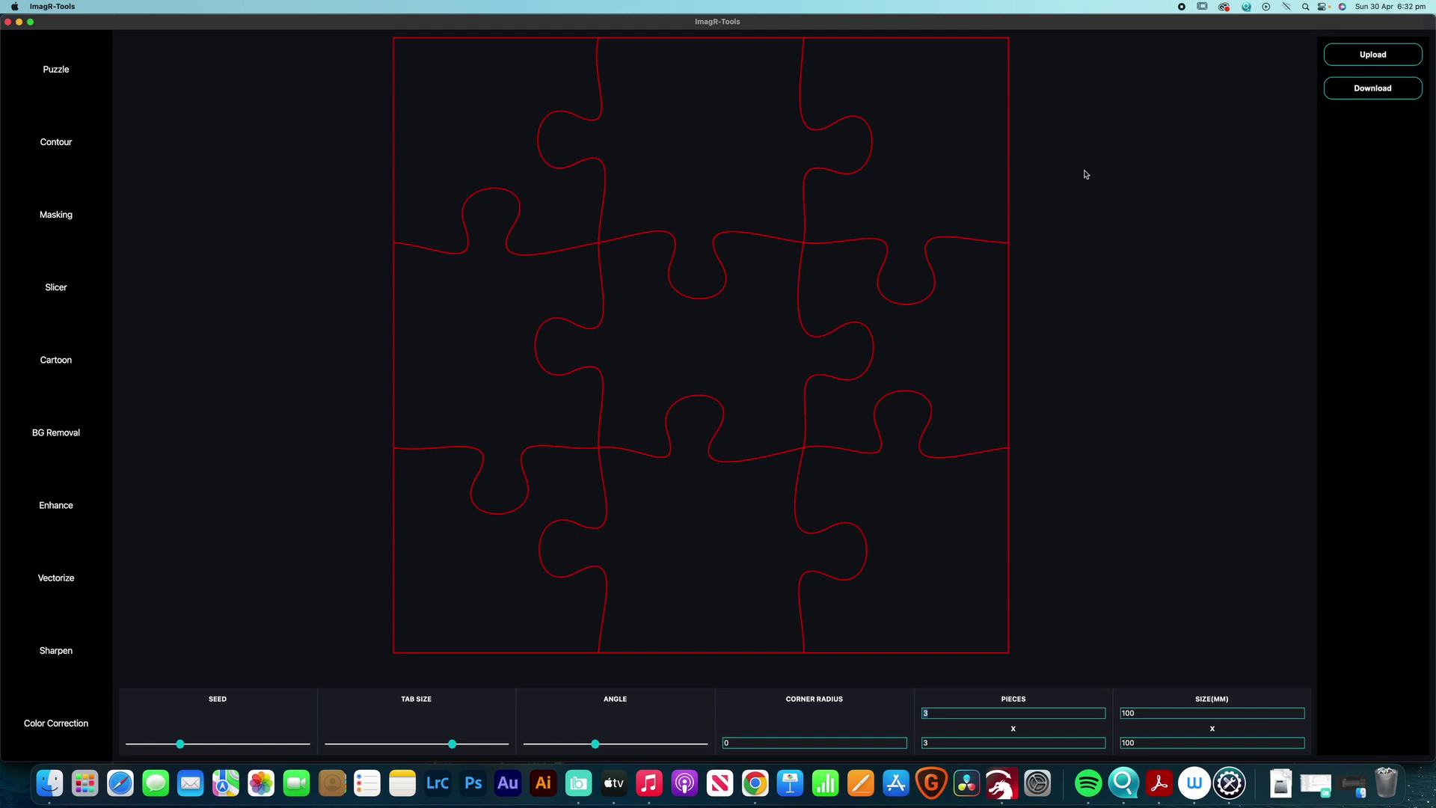
Step: Download the jigsaw design as jigsaw_3x3.svg and close the save window
left_click(1368, 88)
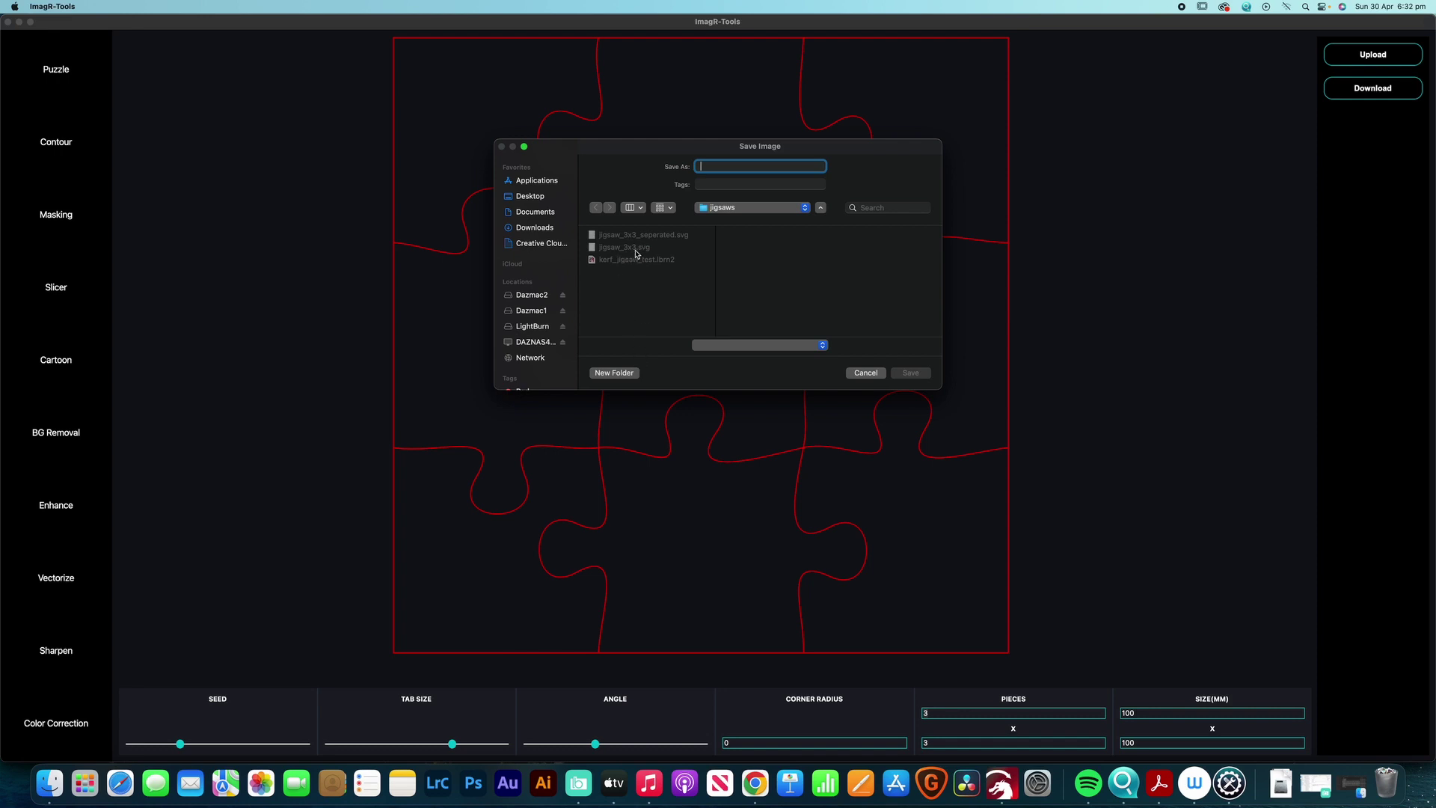
key("Escape")
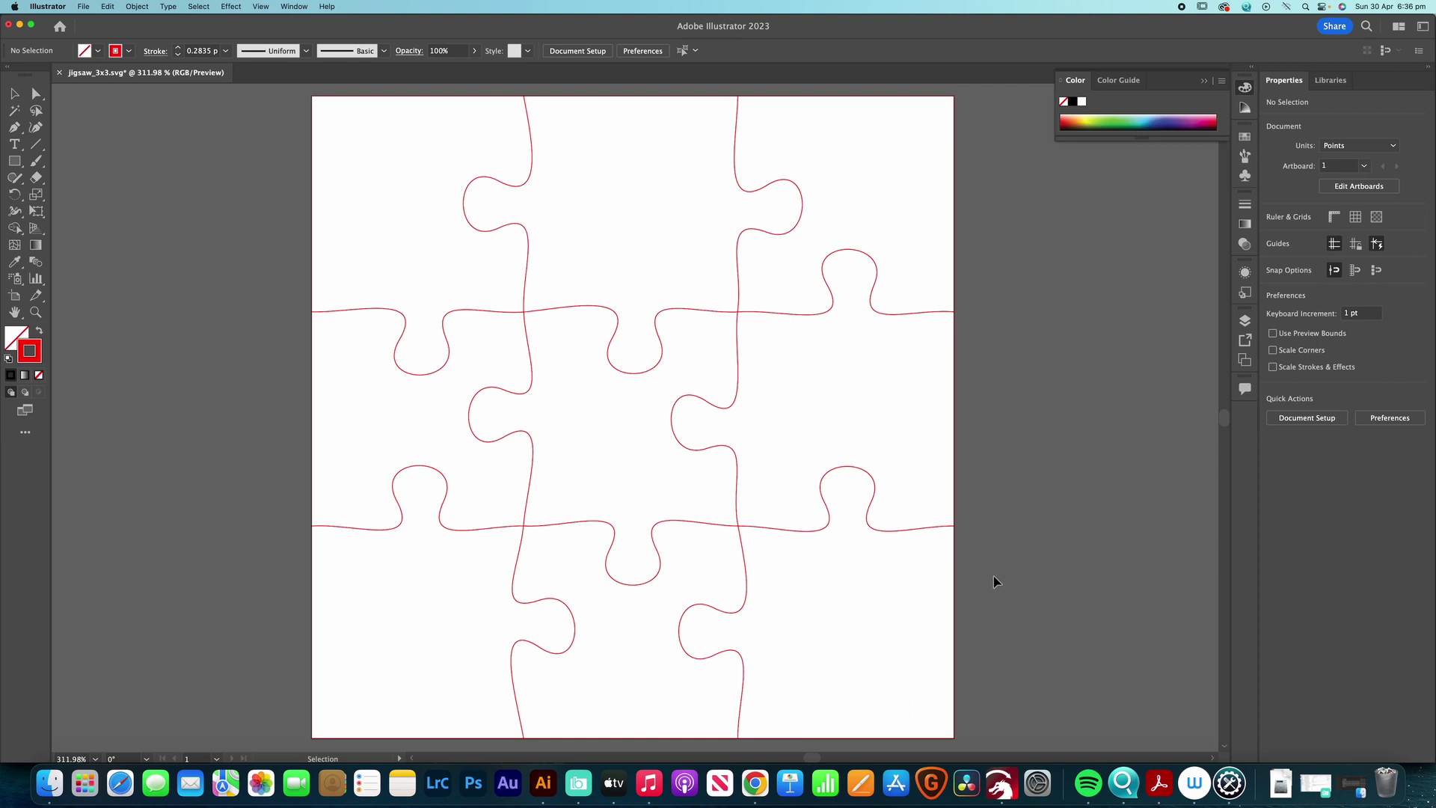
Step: Select all the jigsaw lines and combine them into one compound path
left_click_drag(953, 596, 299, 218)
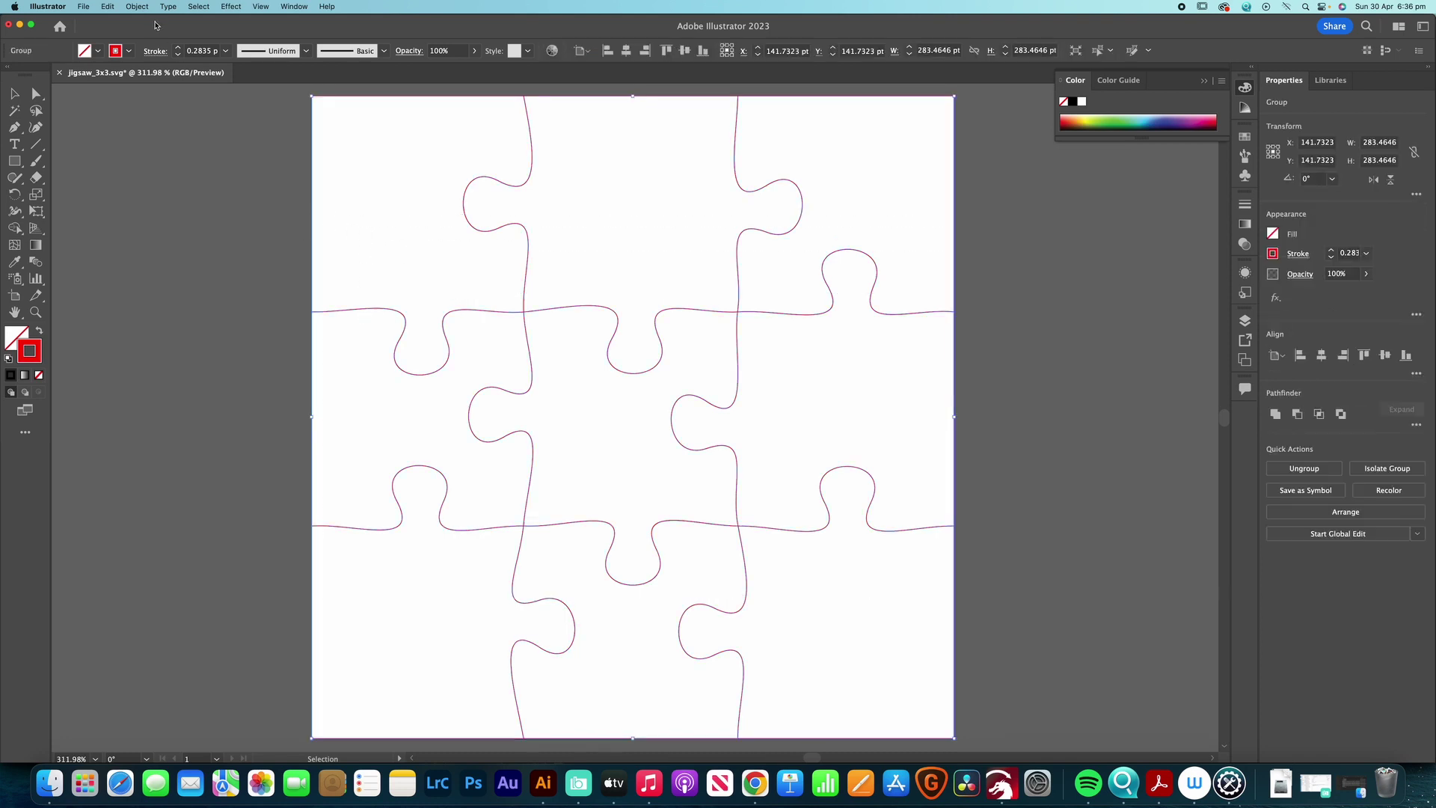
left_click(137, 6)
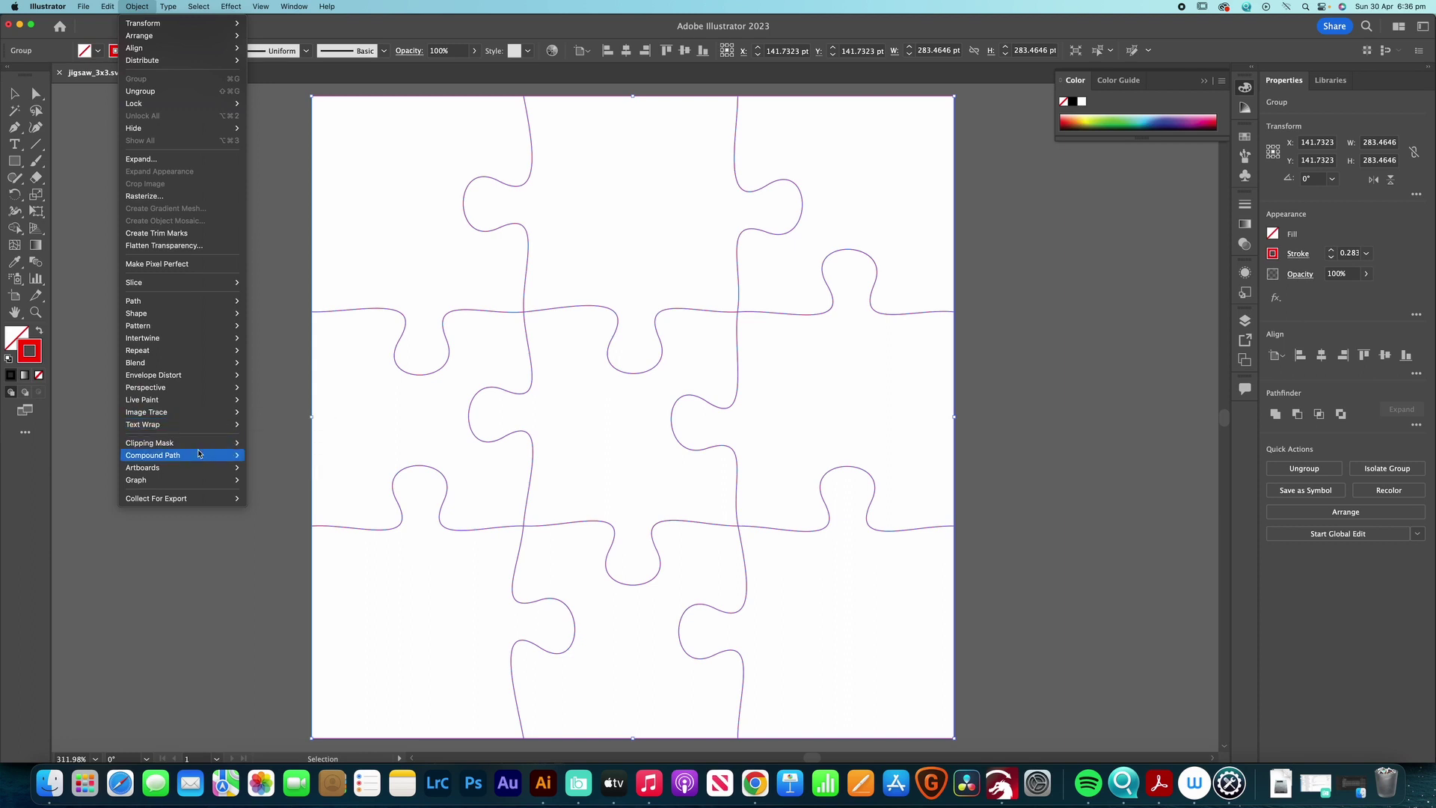
mouse_move(213, 455)
left_click(276, 456)
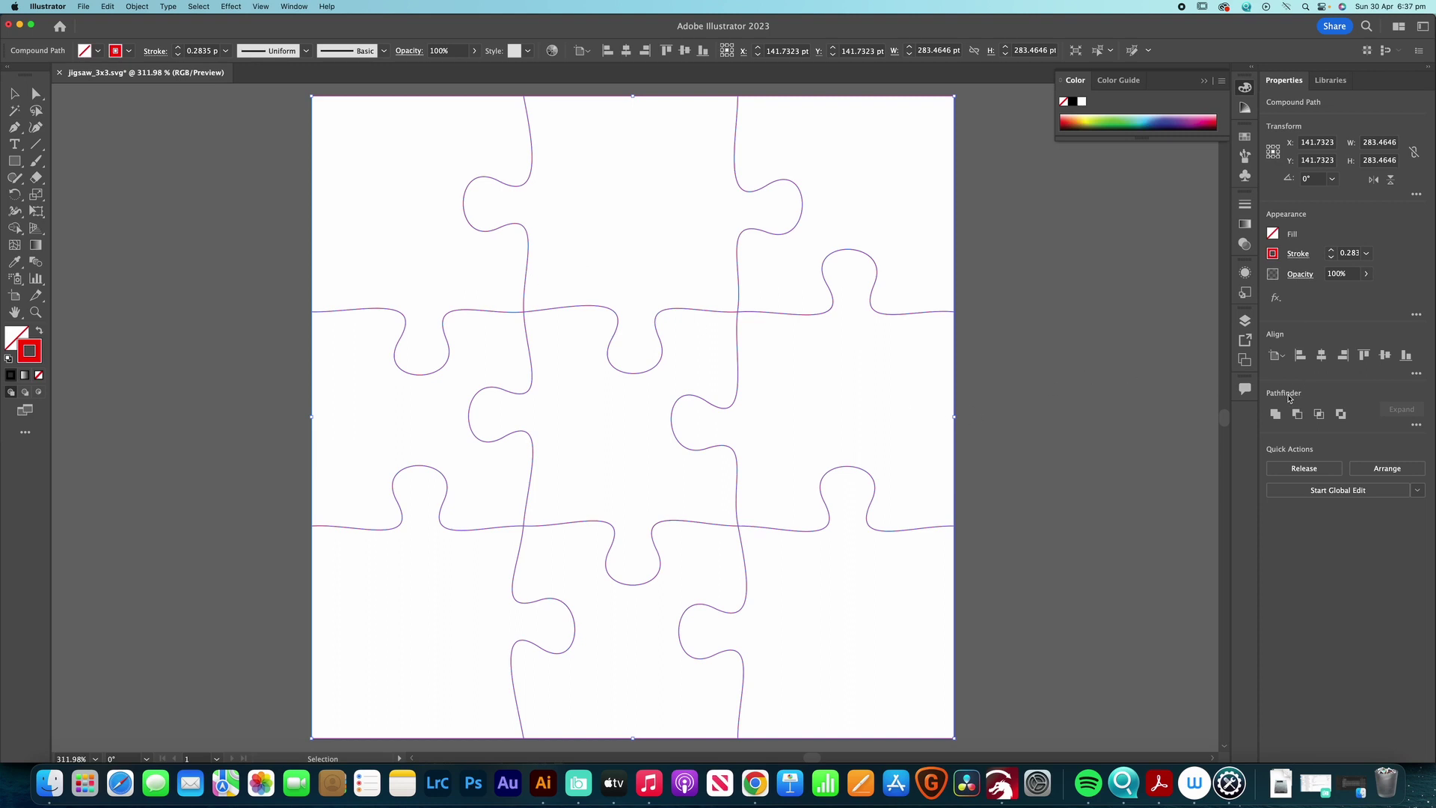
Step: Apply Pathfinder Divide to split the compound path into separate pieces, then deselect
left_click(1416, 424)
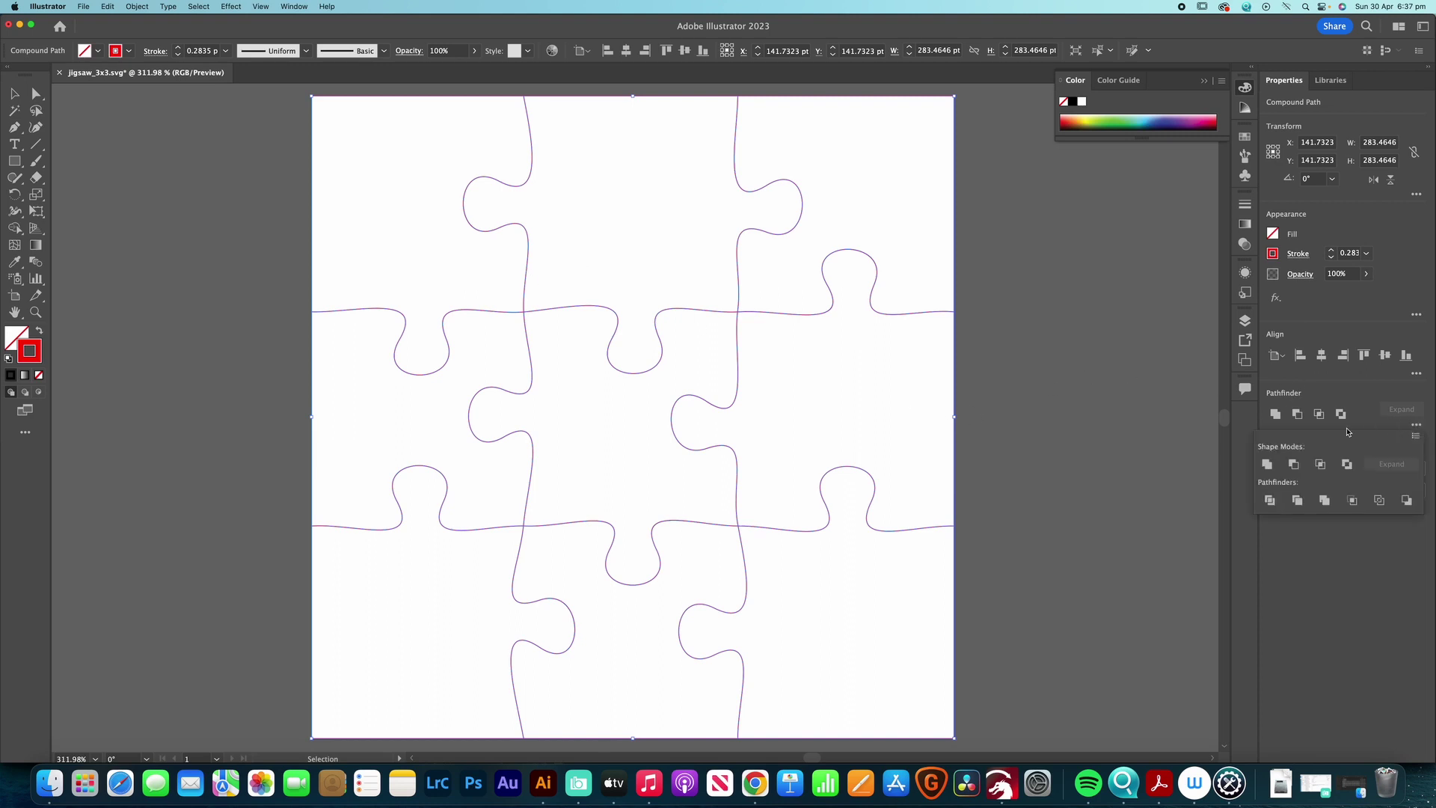
left_click(1270, 500)
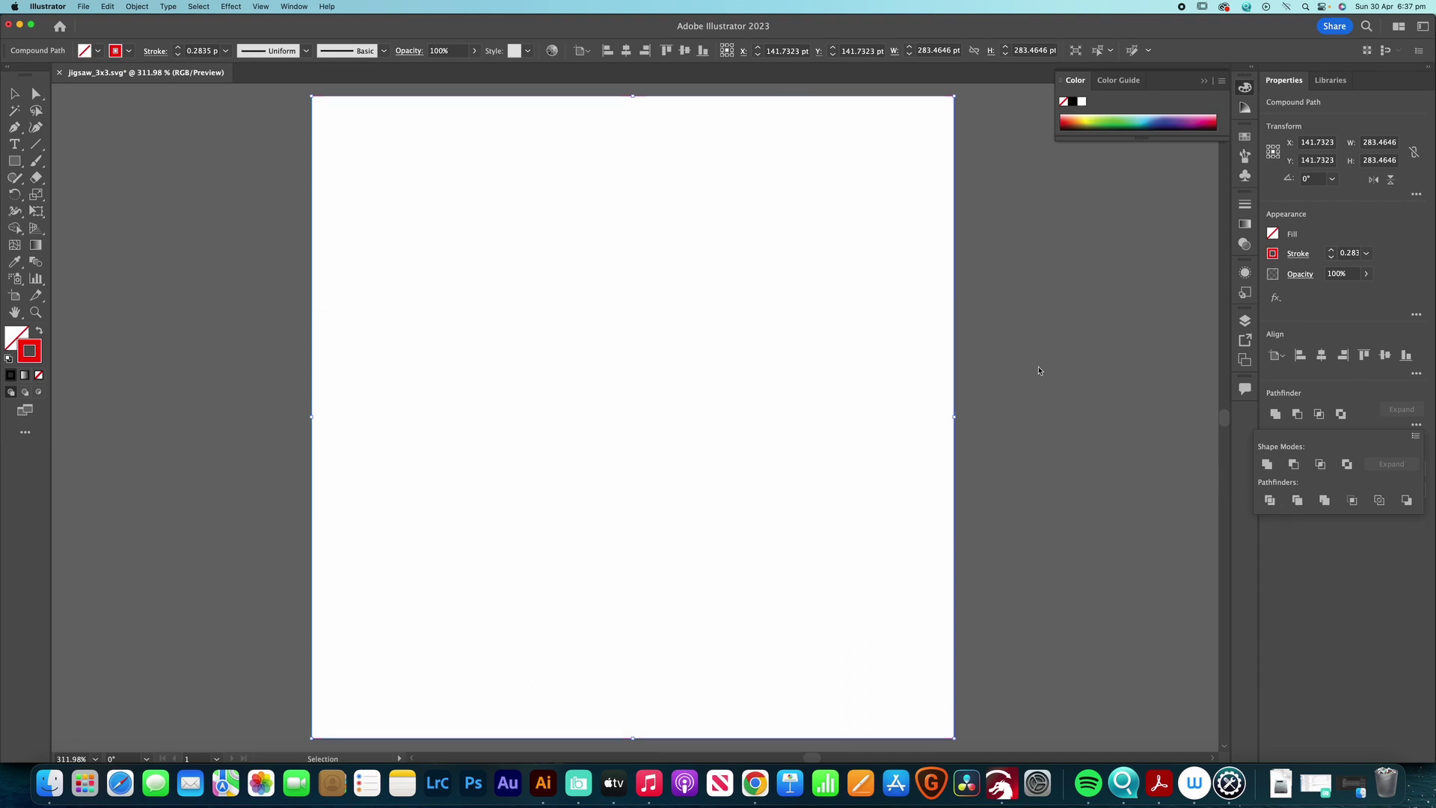
left_click(1010, 726)
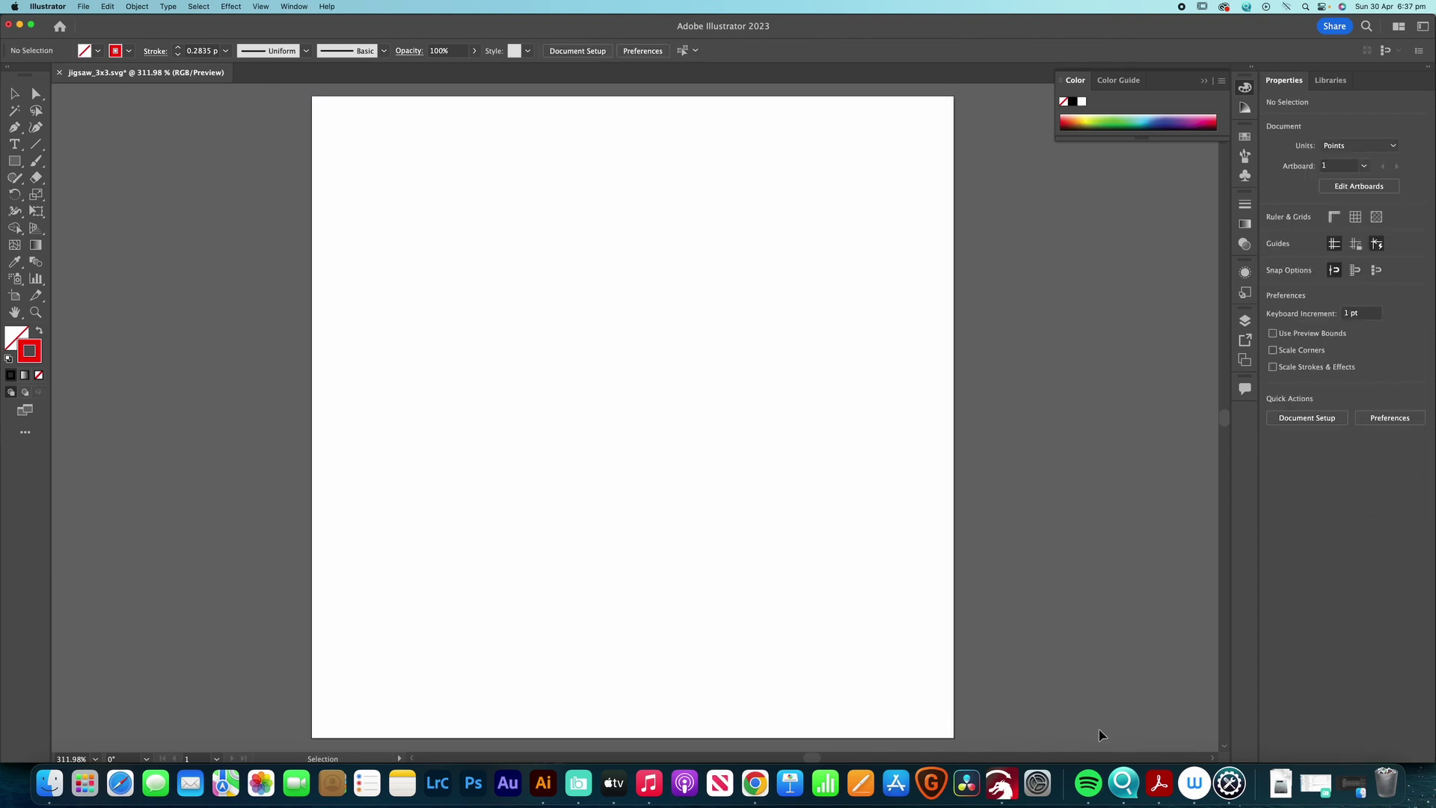
Step: Give all the divided puzzle pieces a black outline stroke
left_click_drag(1004, 724, 262, 132)
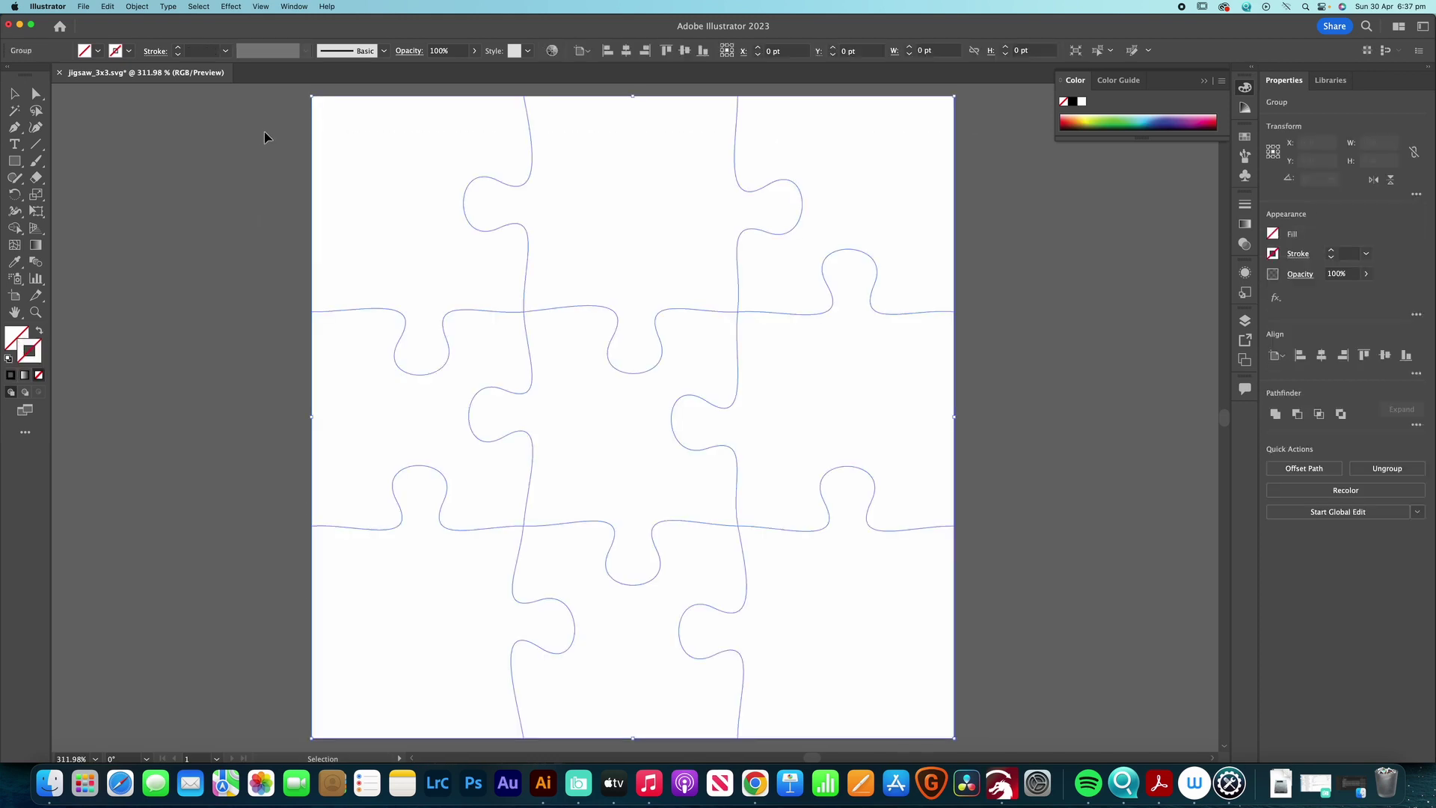
double_click(39, 348)
left_click_drag(555, 467, 515, 491)
left_click(865, 309)
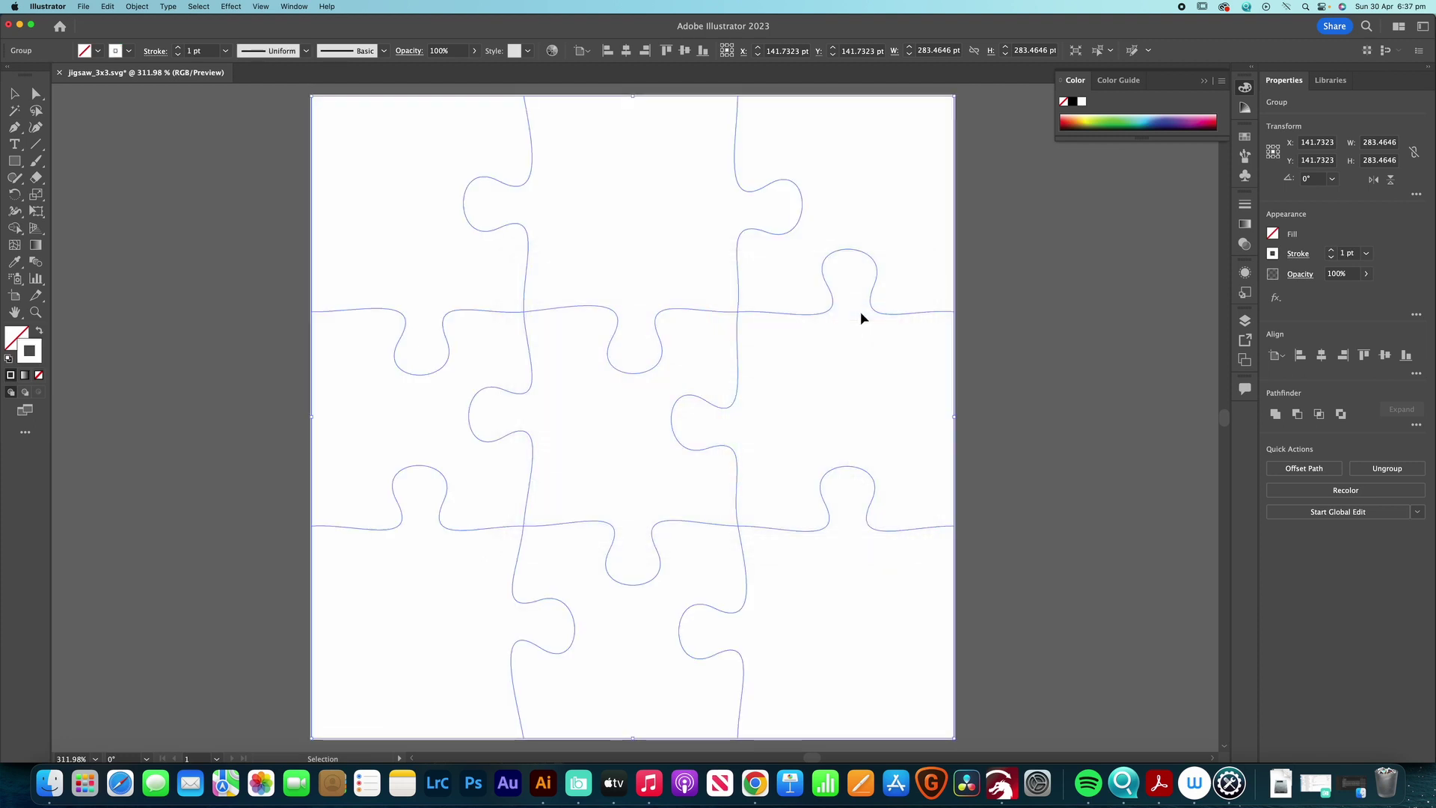
double_click(41, 349)
left_click_drag(602, 419, 483, 495)
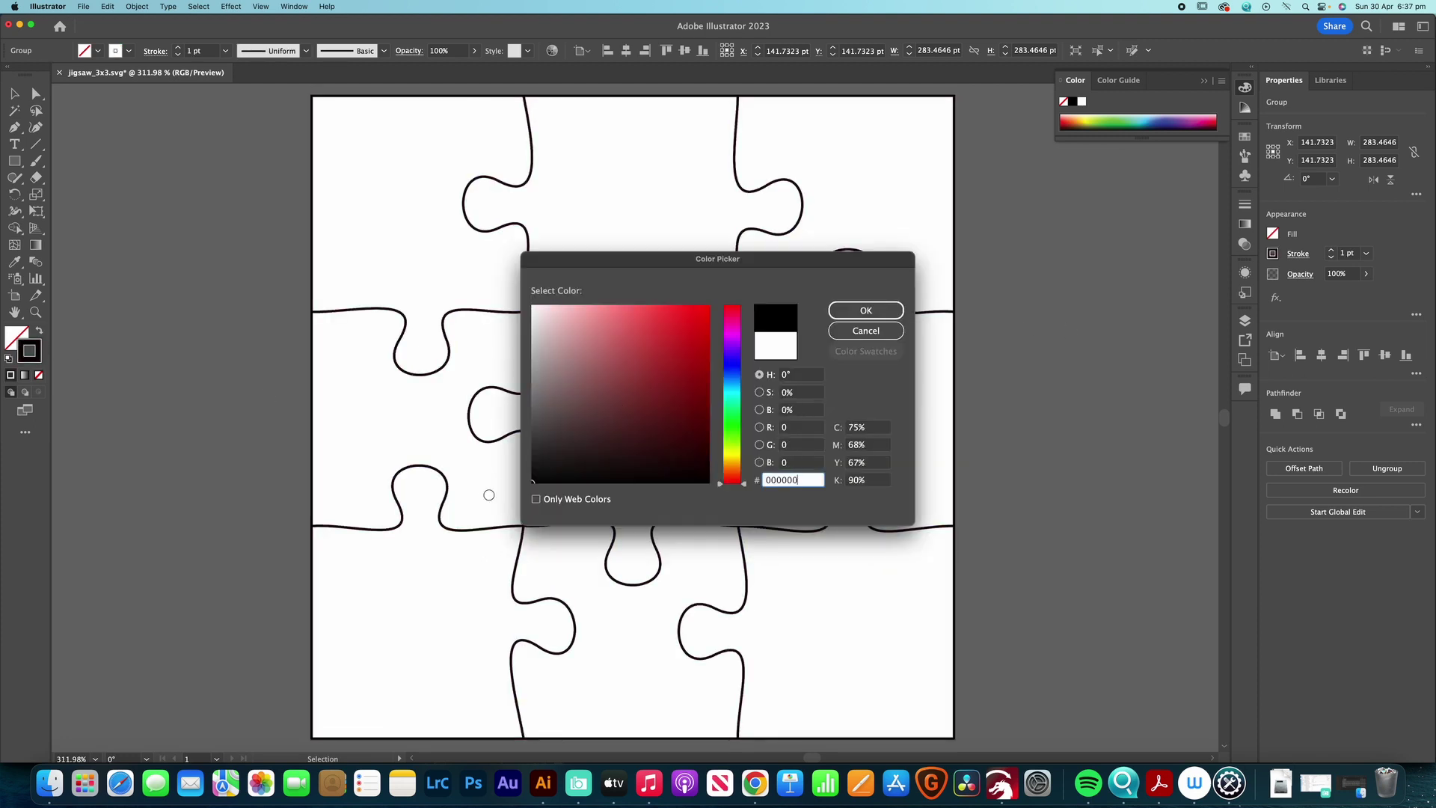
left_click(842, 311)
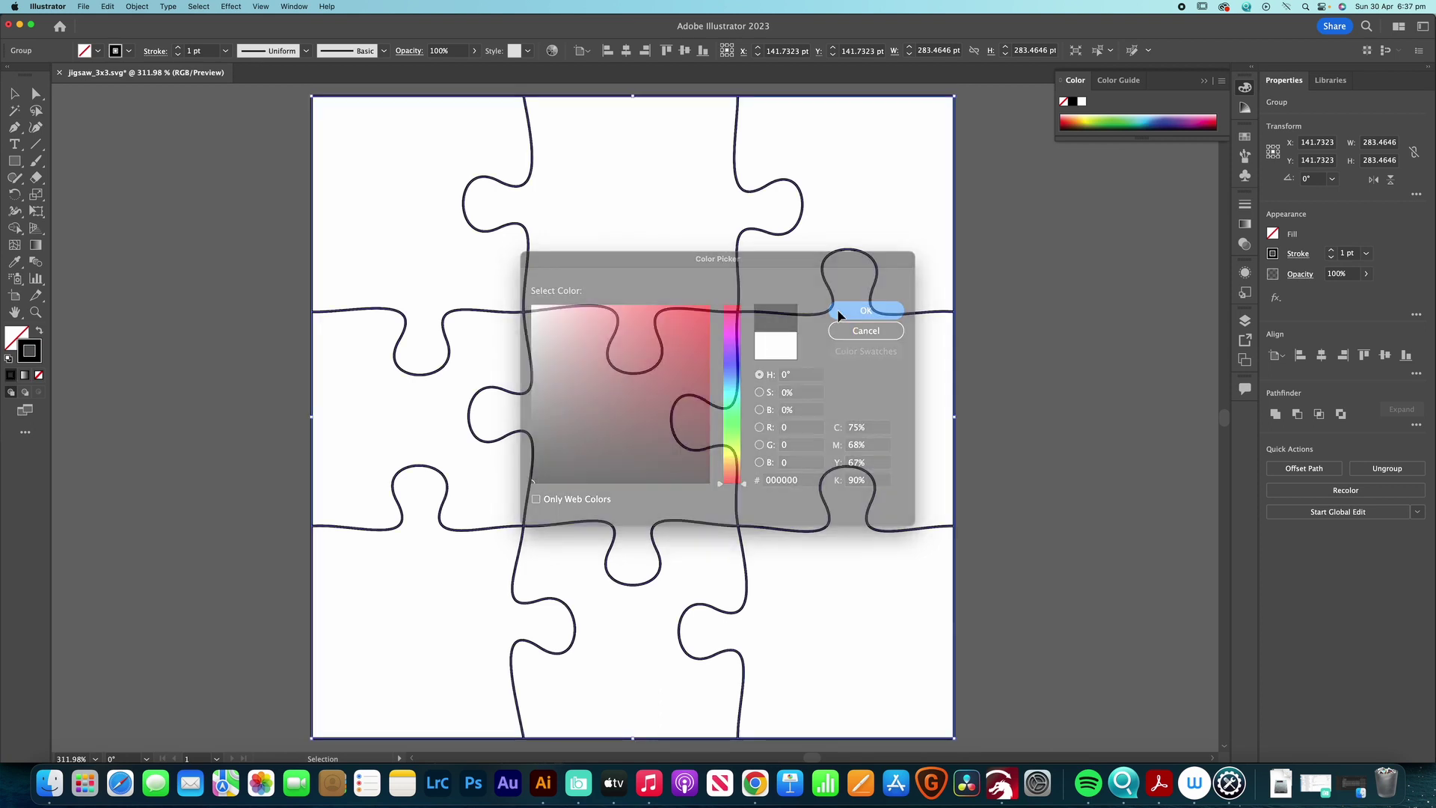
Step: Ungroup the pieces and move the three right-column pieces off the artboard
right_click(654, 249)
left_click(677, 403)
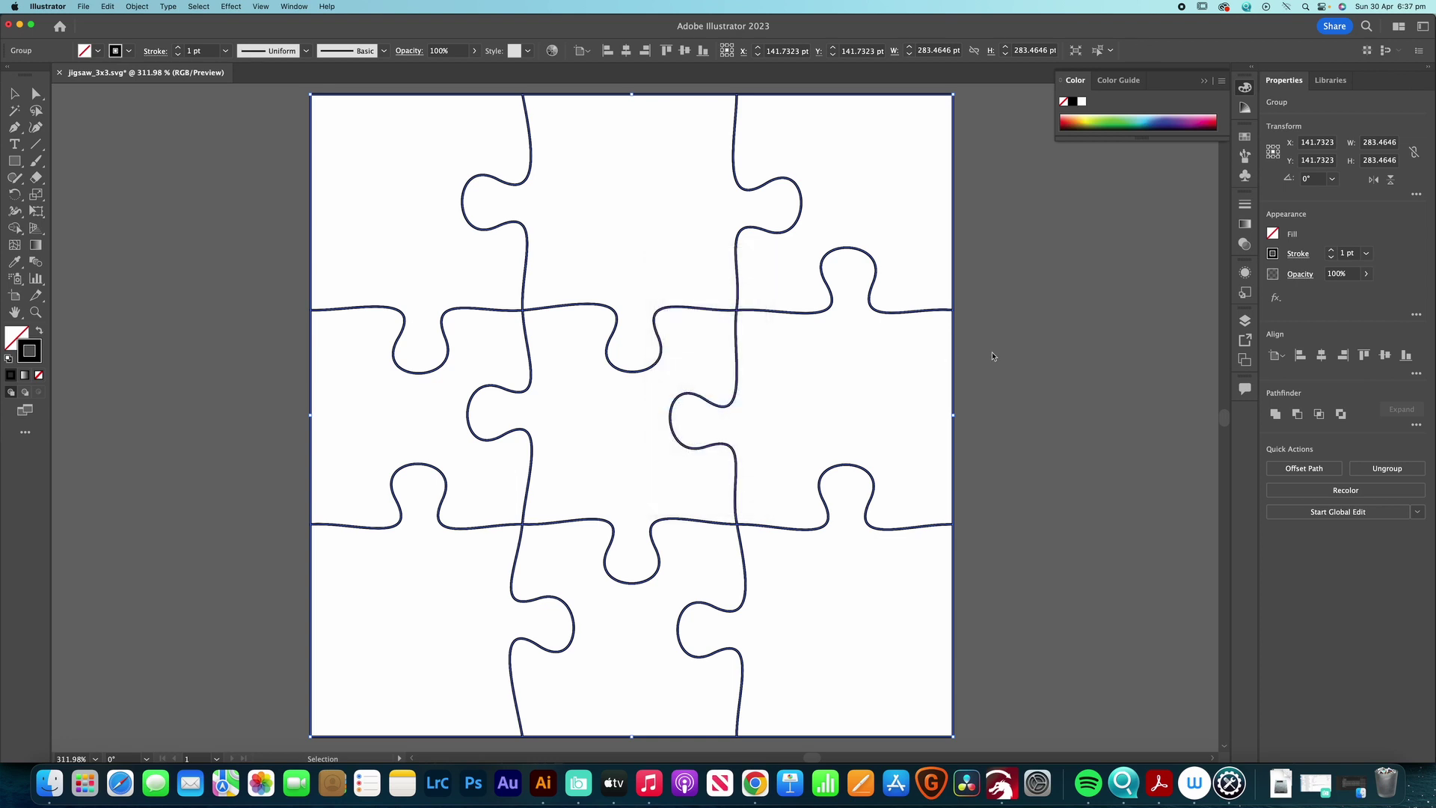
left_click(950, 333)
left_click_drag(871, 258, 1120, 342)
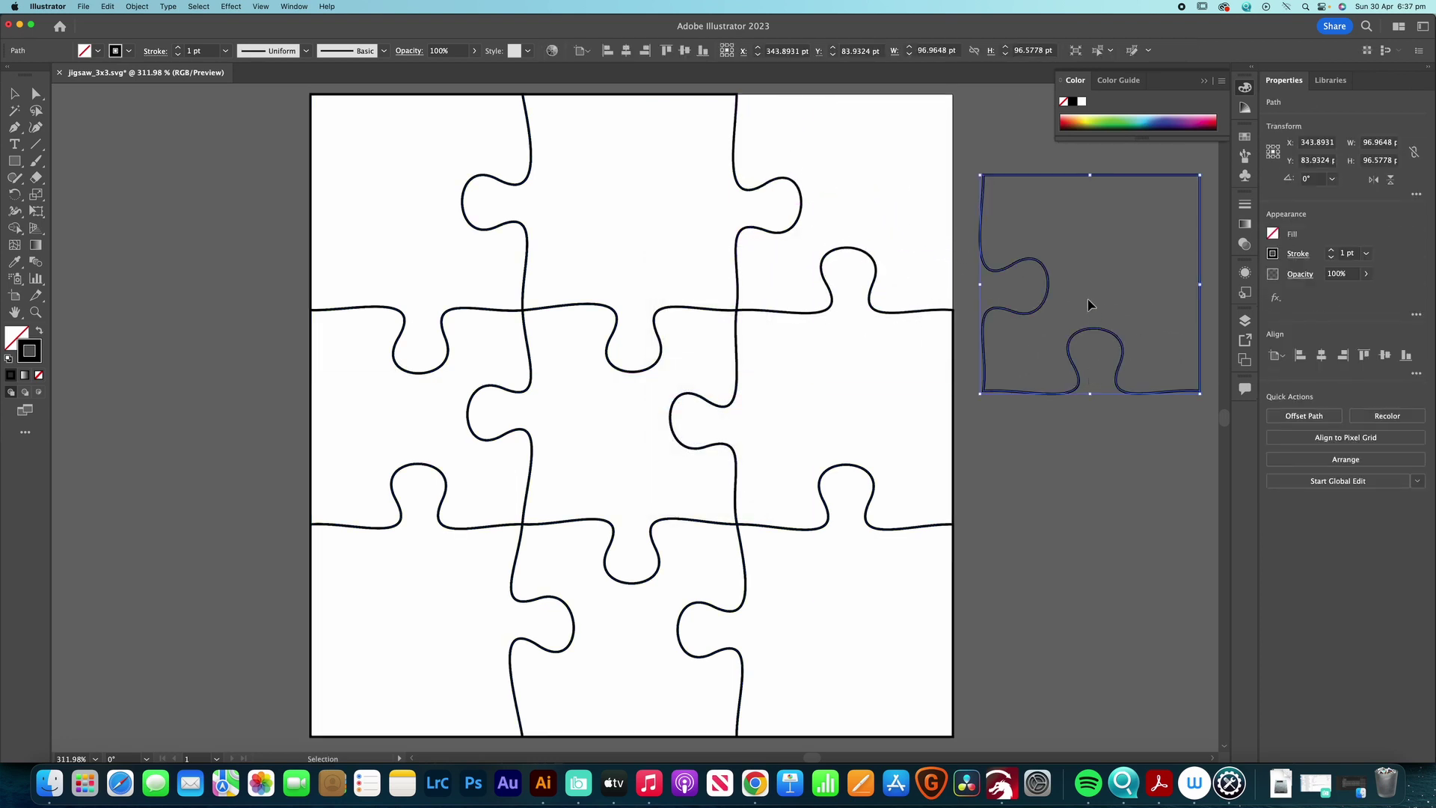
left_click_drag(901, 318, 1167, 464)
left_click_drag(852, 467, 1068, 437)
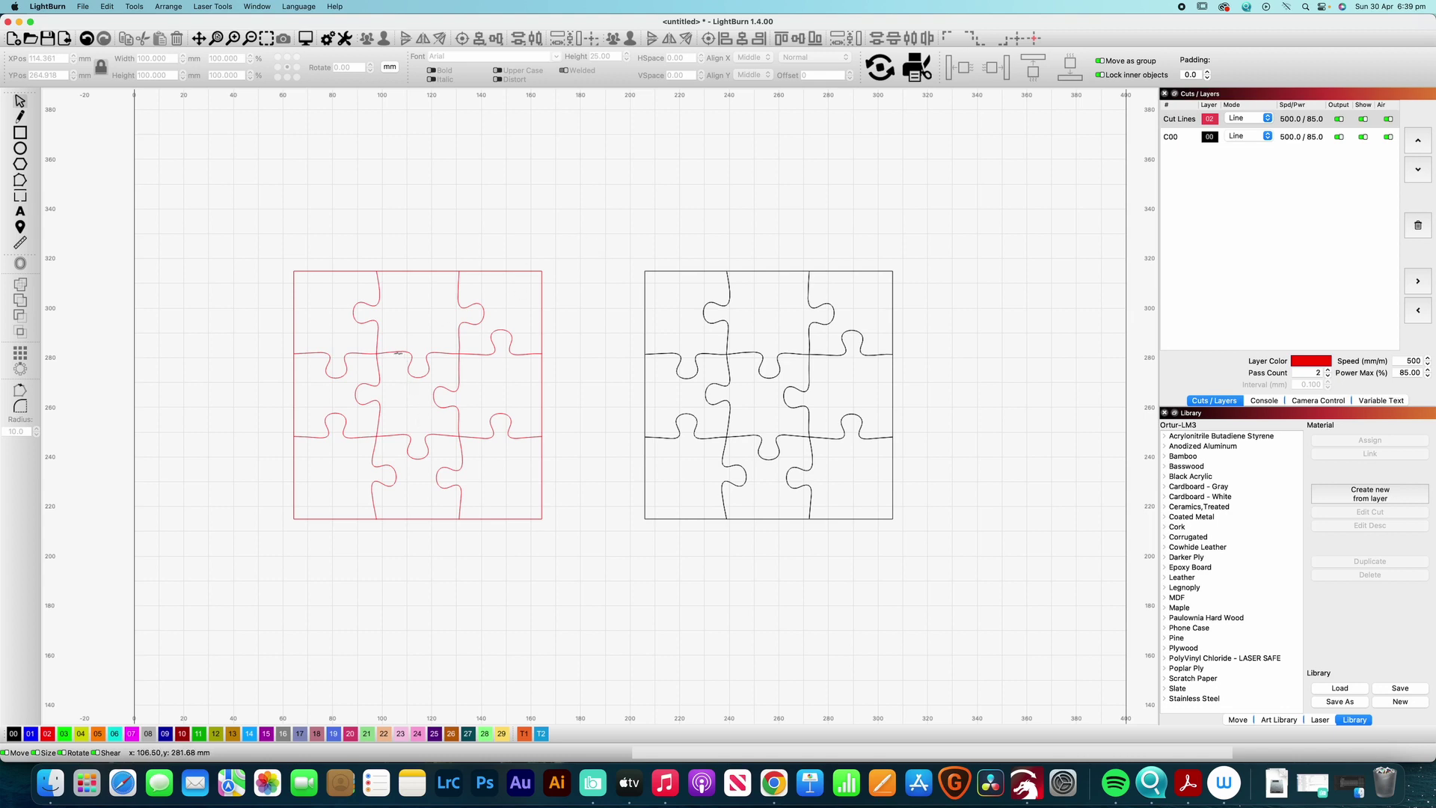
left_click(370, 304)
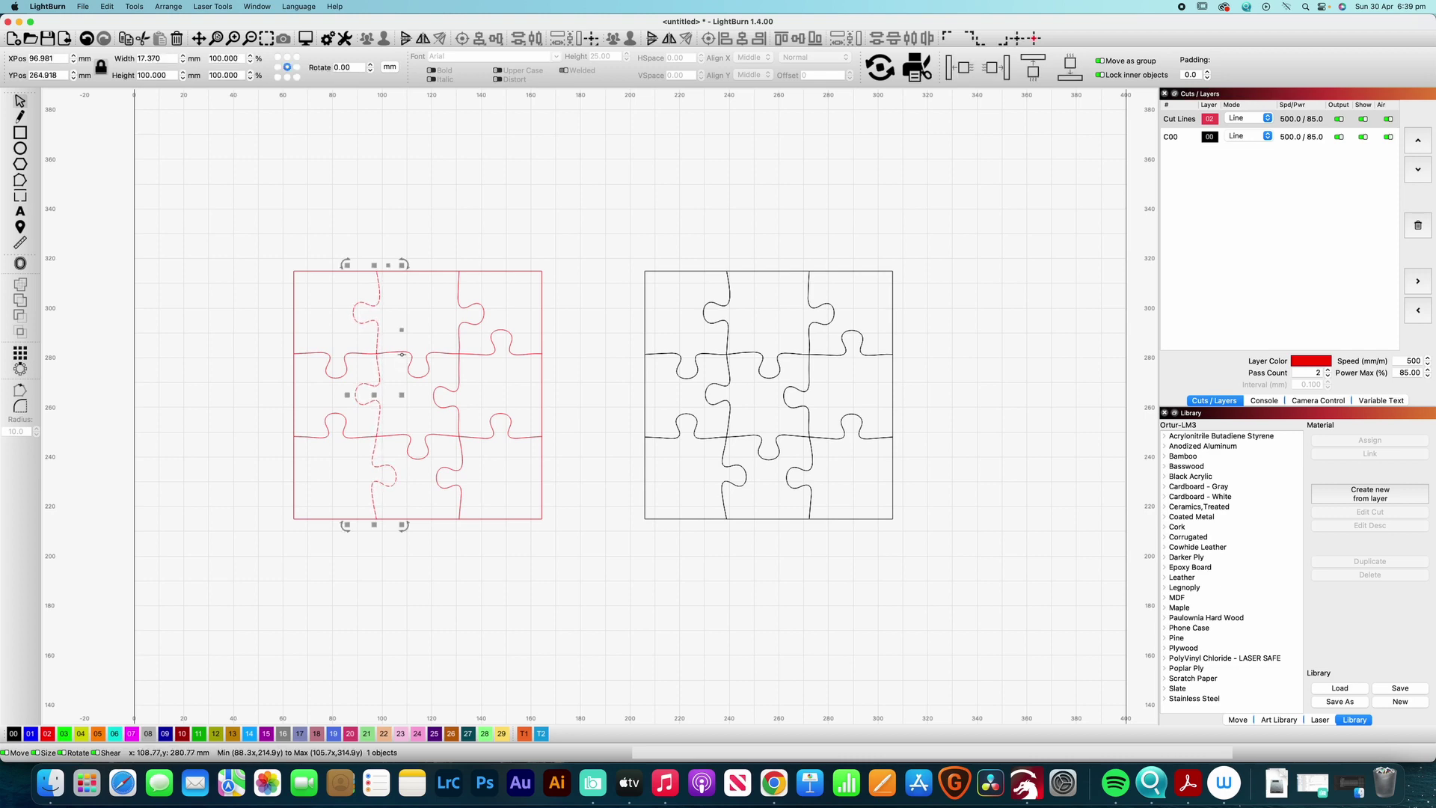
left_click(396, 351)
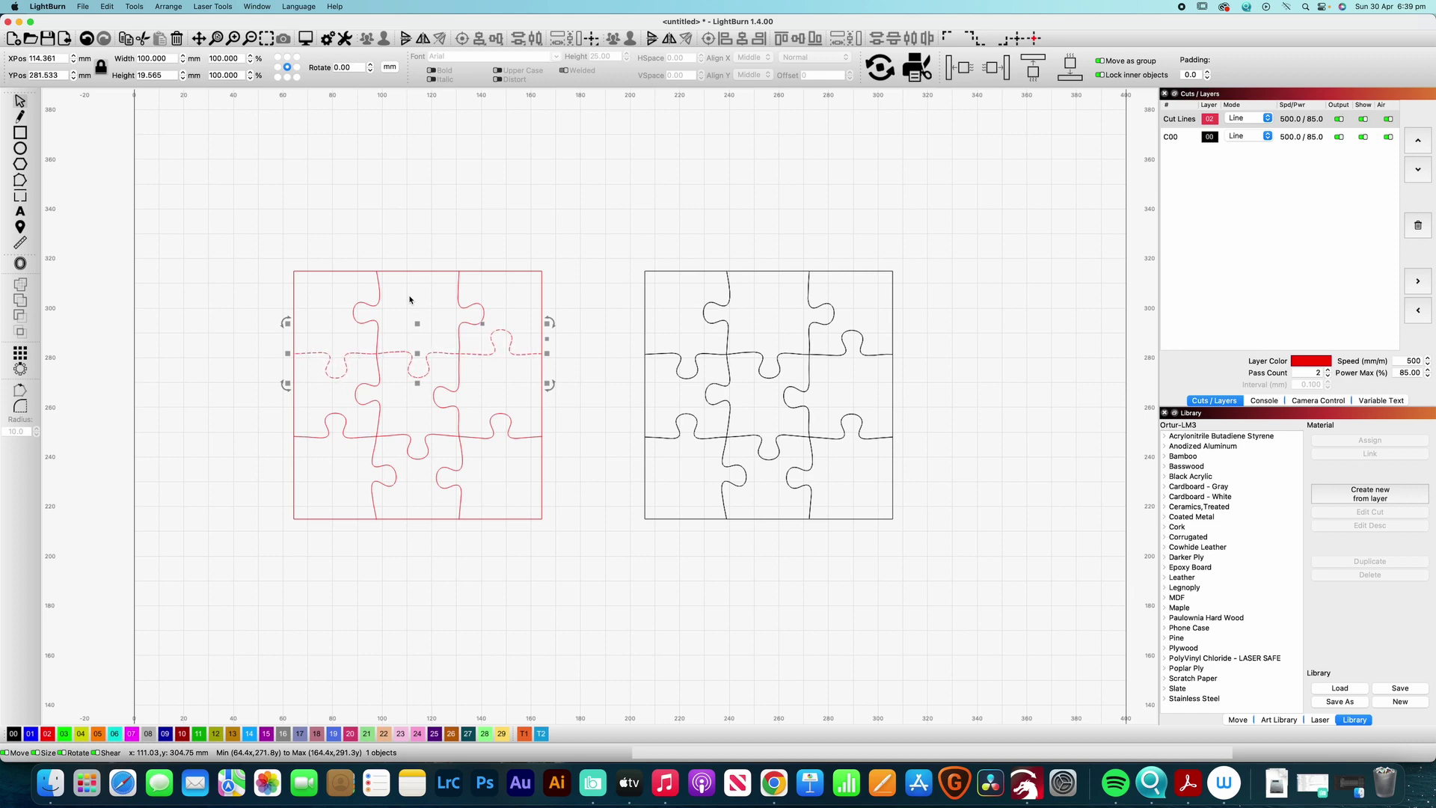
left_click(260, 290)
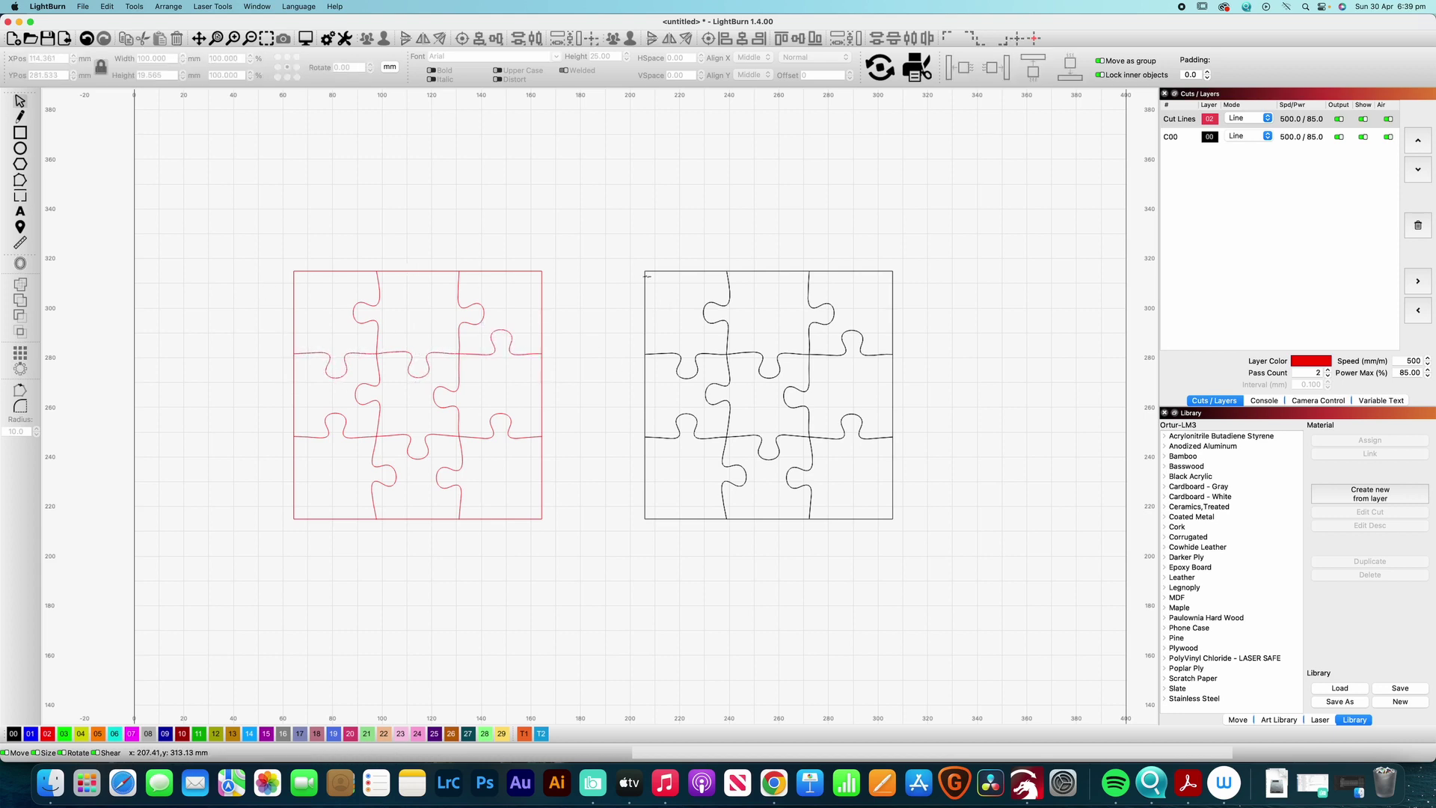
left_click(644, 281)
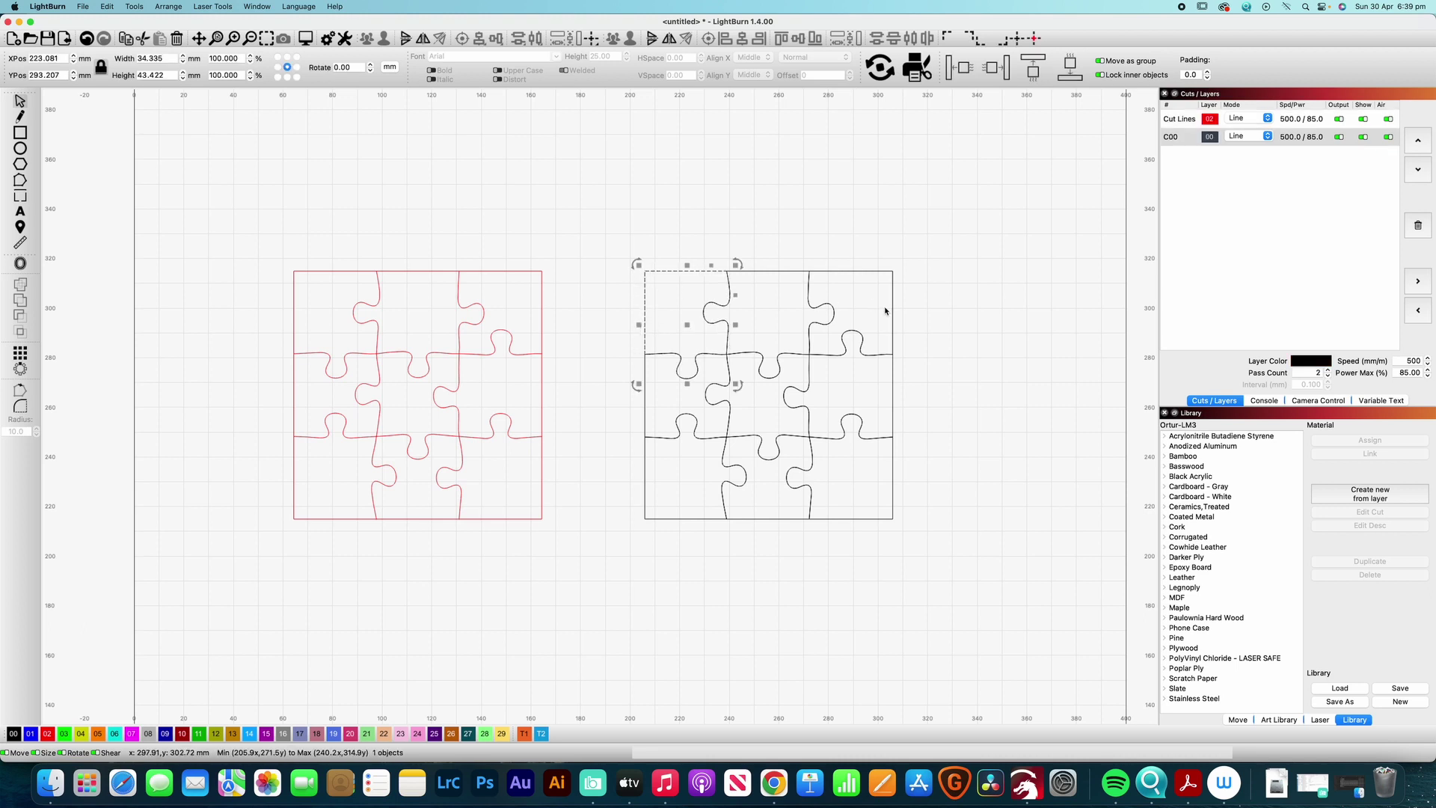
Step: Pull each of the nine black pieces outward to open gaps around them
left_click_drag(892, 306, 964, 286)
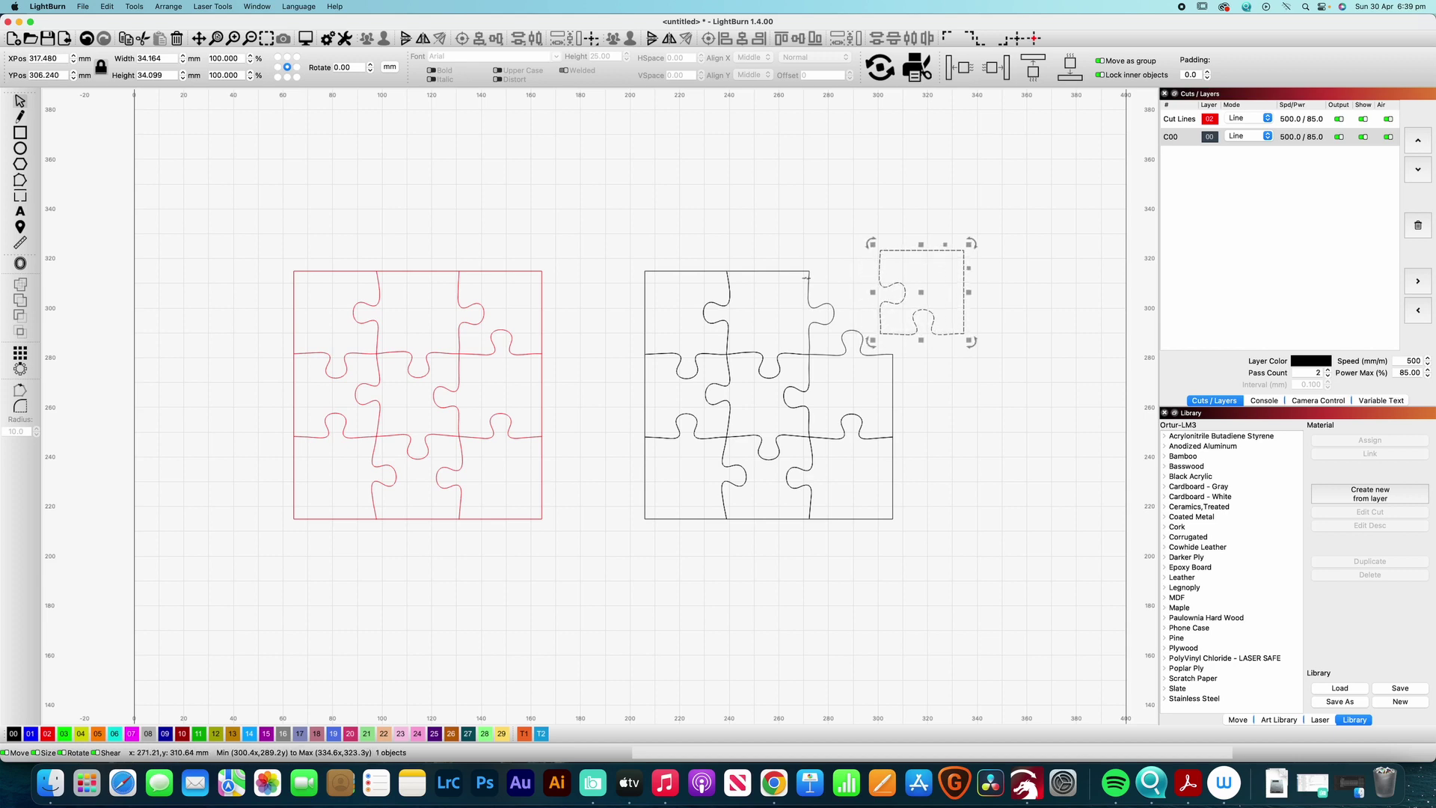
left_click(807, 277)
left_click(819, 278)
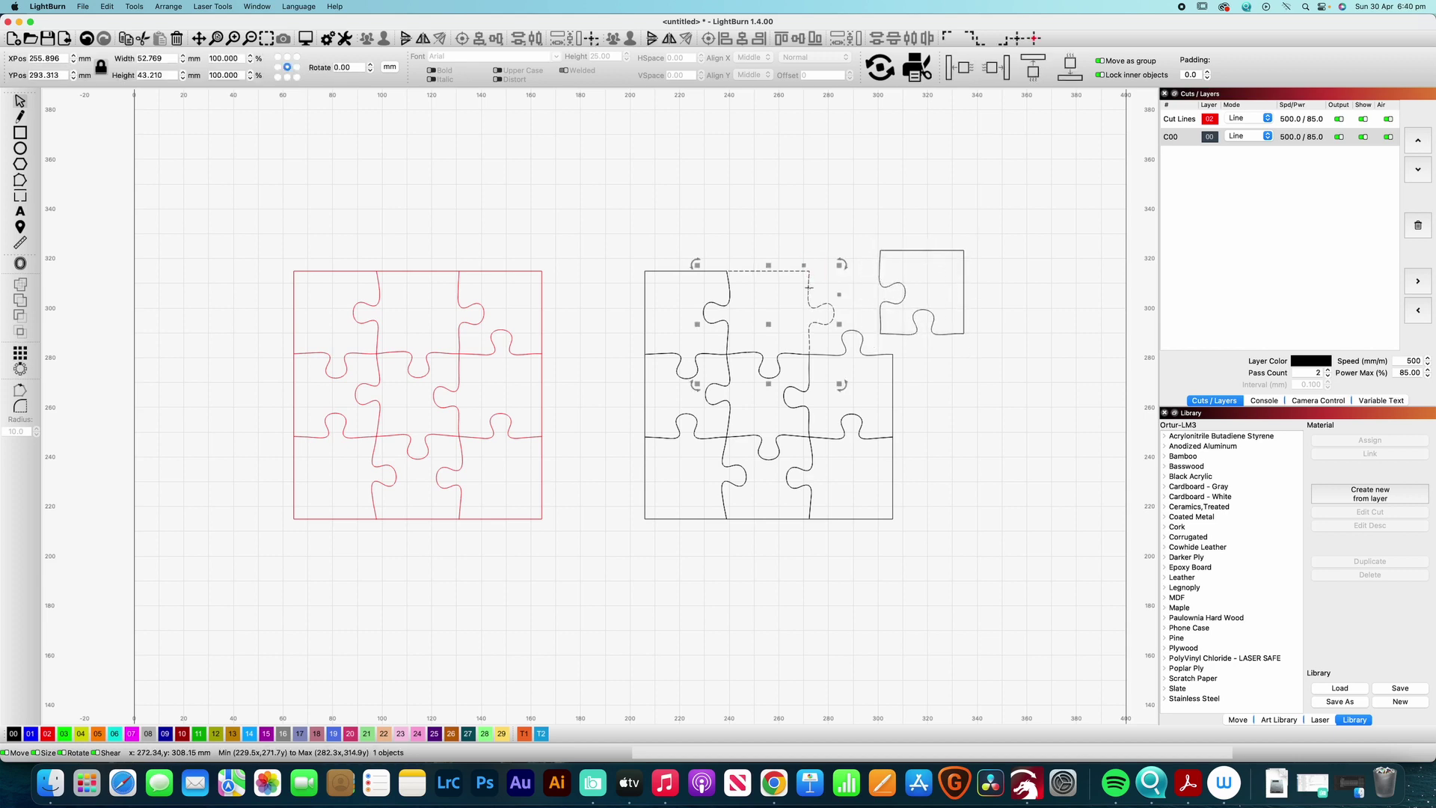
left_click_drag(808, 287, 847, 266)
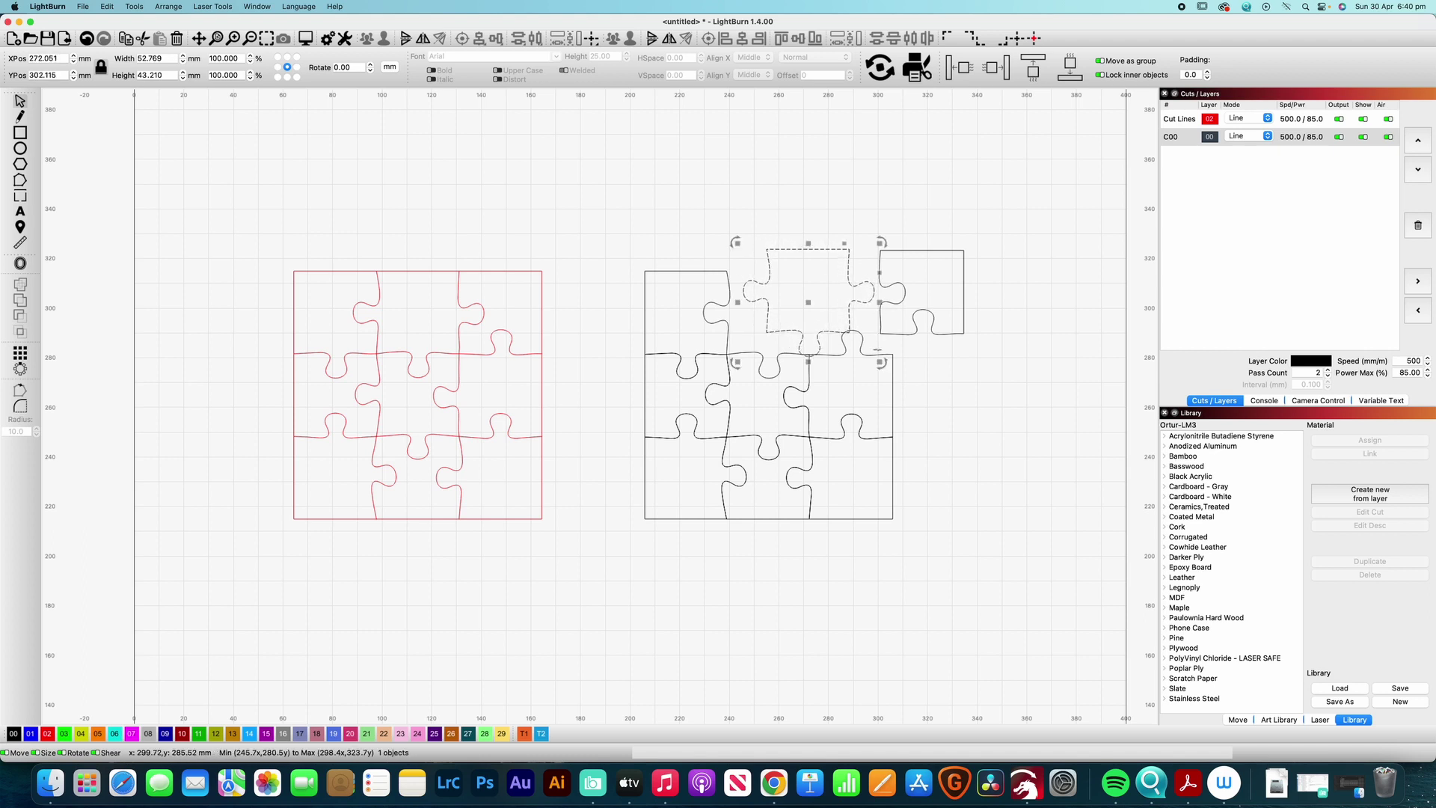
left_click_drag(880, 354, 947, 362)
left_click(809, 385)
left_click_drag(809, 385, 860, 394)
left_click_drag(893, 485, 950, 524)
left_click_drag(810, 510, 857, 544)
left_click_drag(733, 484, 756, 520)
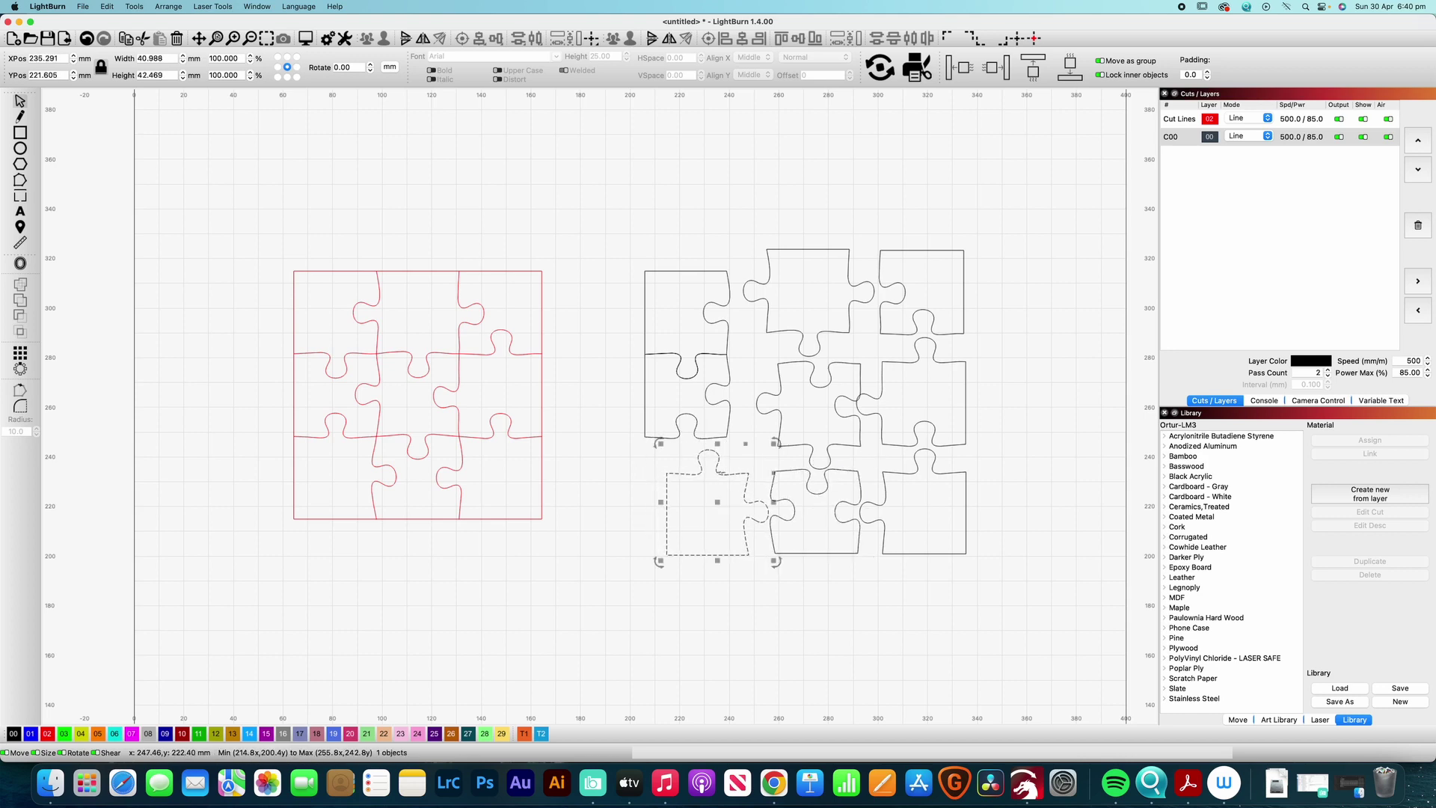
left_click_drag(686, 395, 696, 401)
left_click_drag(691, 270, 699, 247)
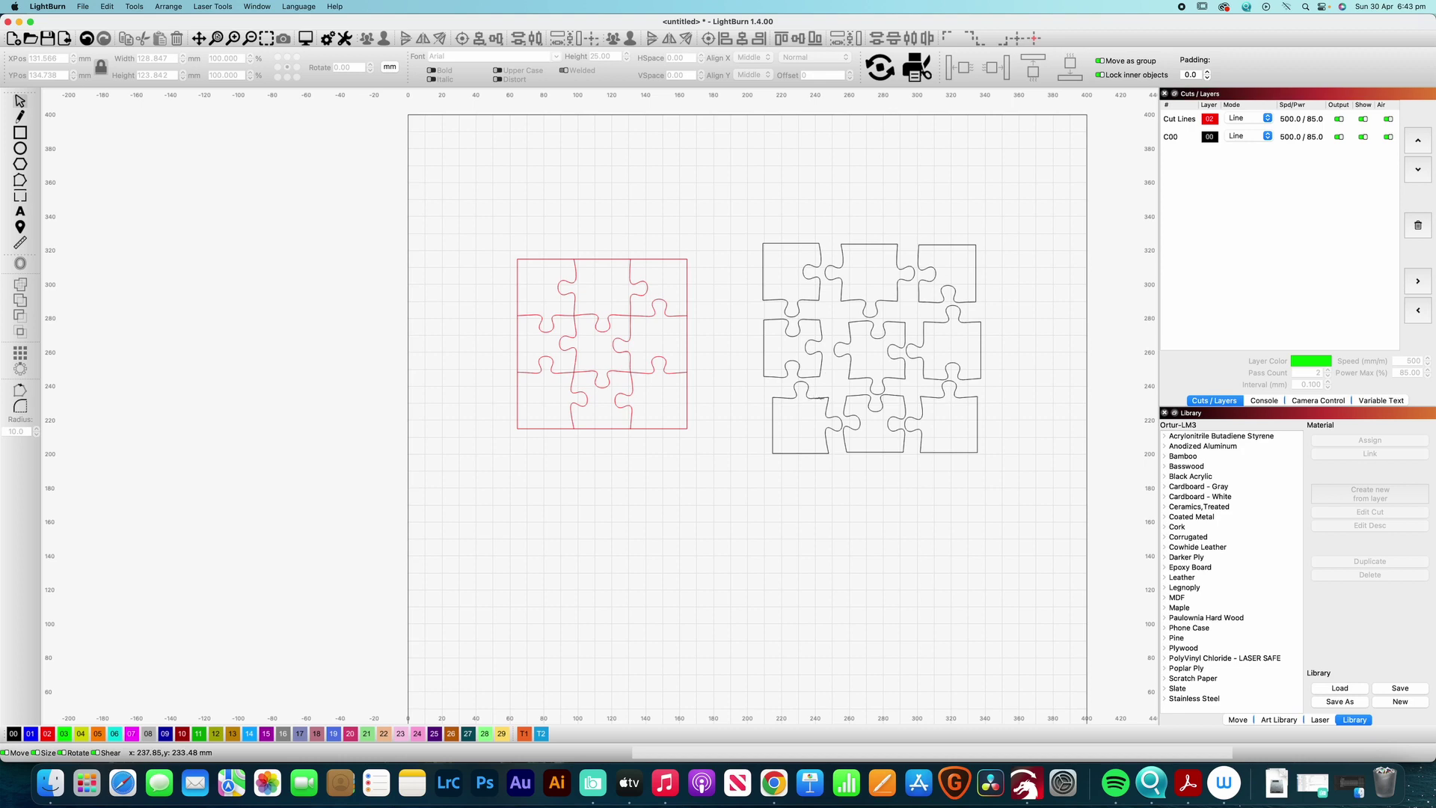
Step: Fine-tune the piece positions for even gaps, then select all nine pieces
left_click(897, 398)
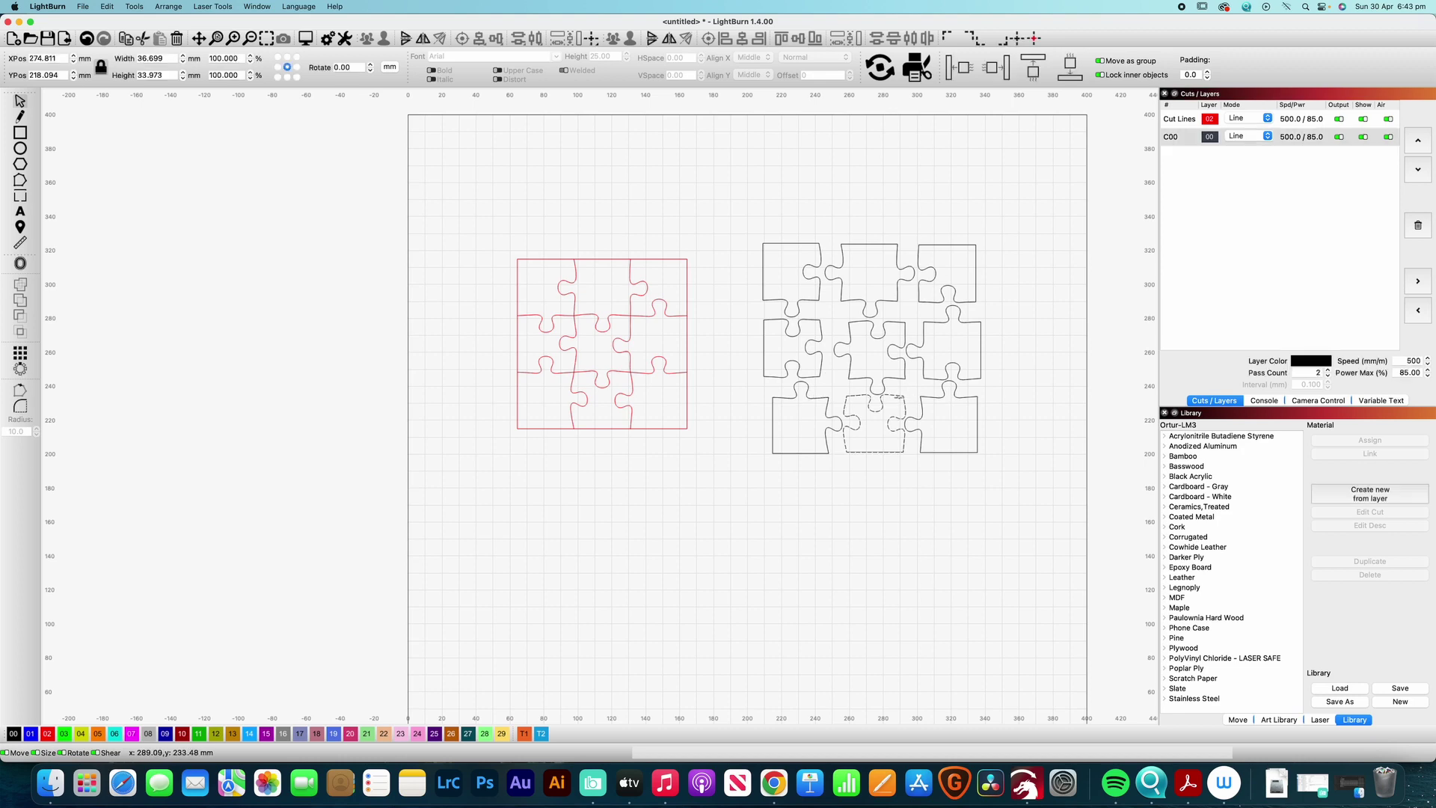
left_click_drag(897, 398, 899, 398)
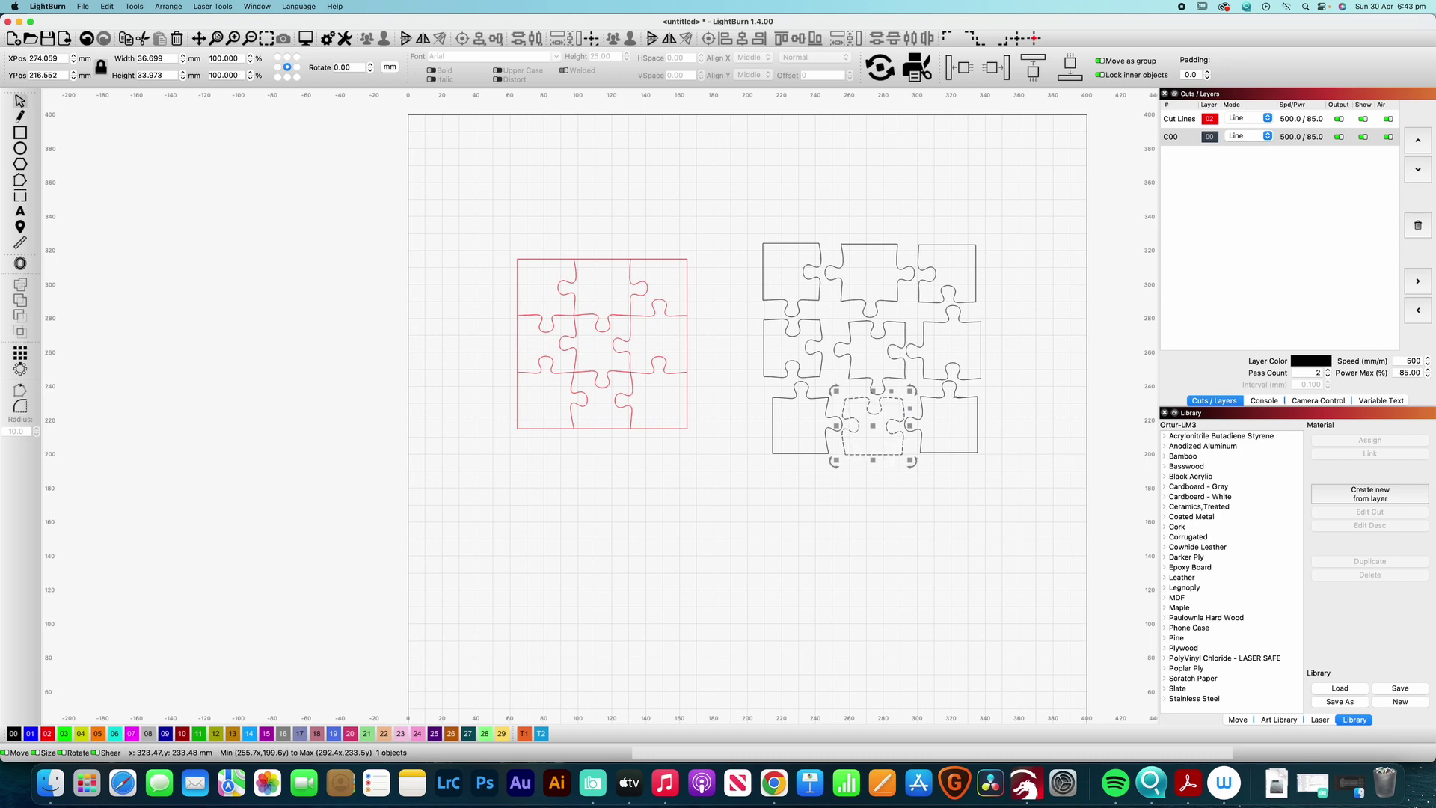
left_click(955, 395)
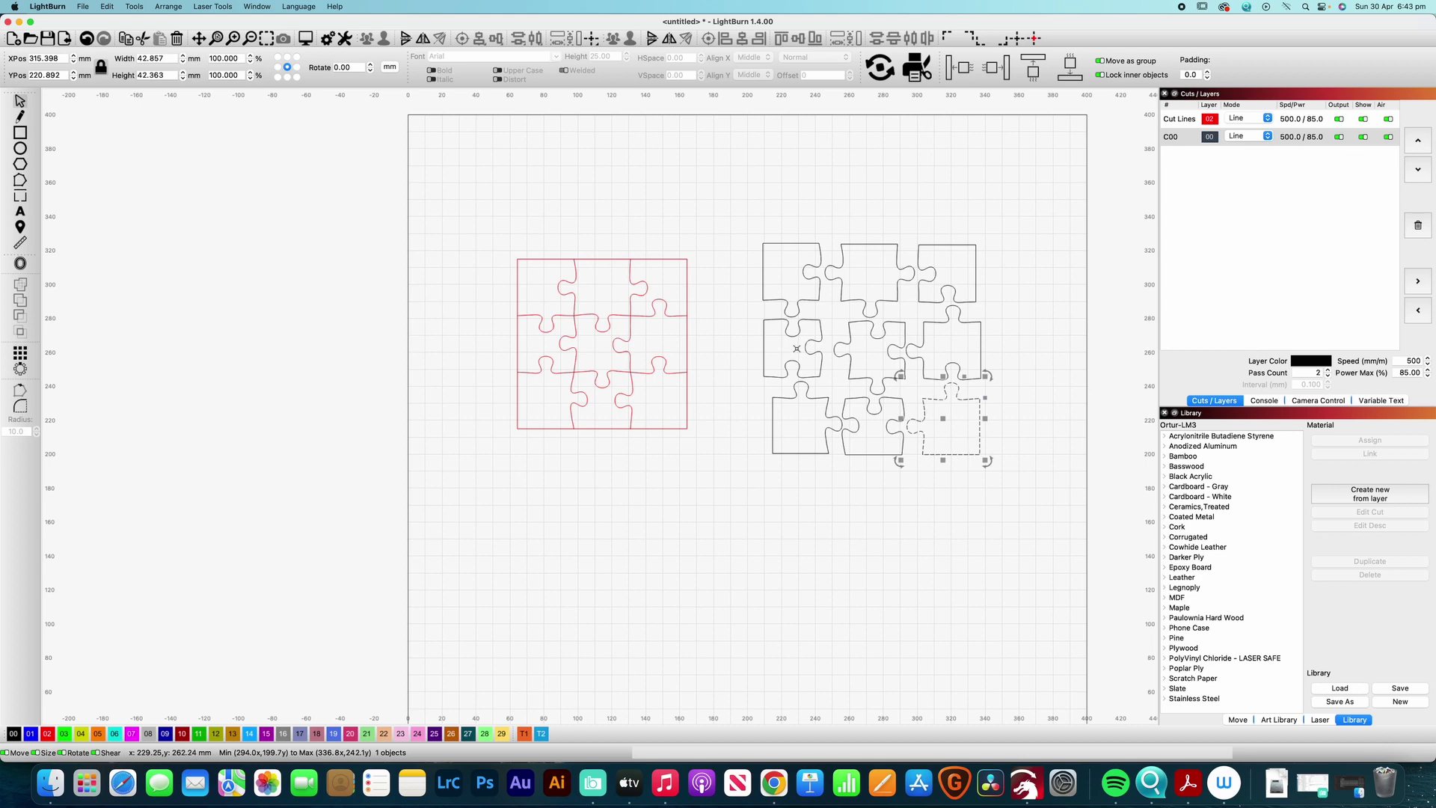
left_click_drag(795, 336, 803, 337)
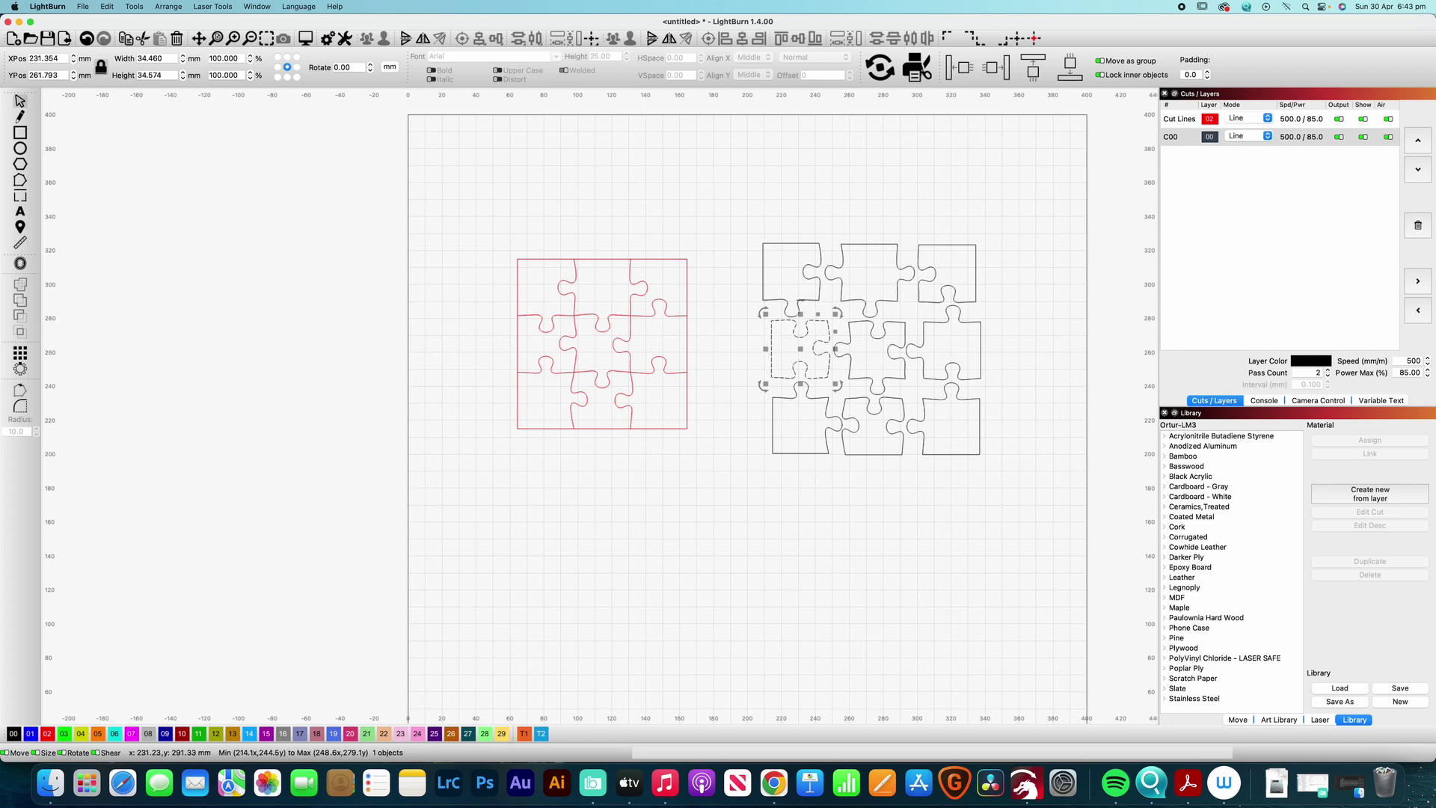
left_click_drag(803, 303, 806, 303)
left_click_drag(899, 285, 900, 284)
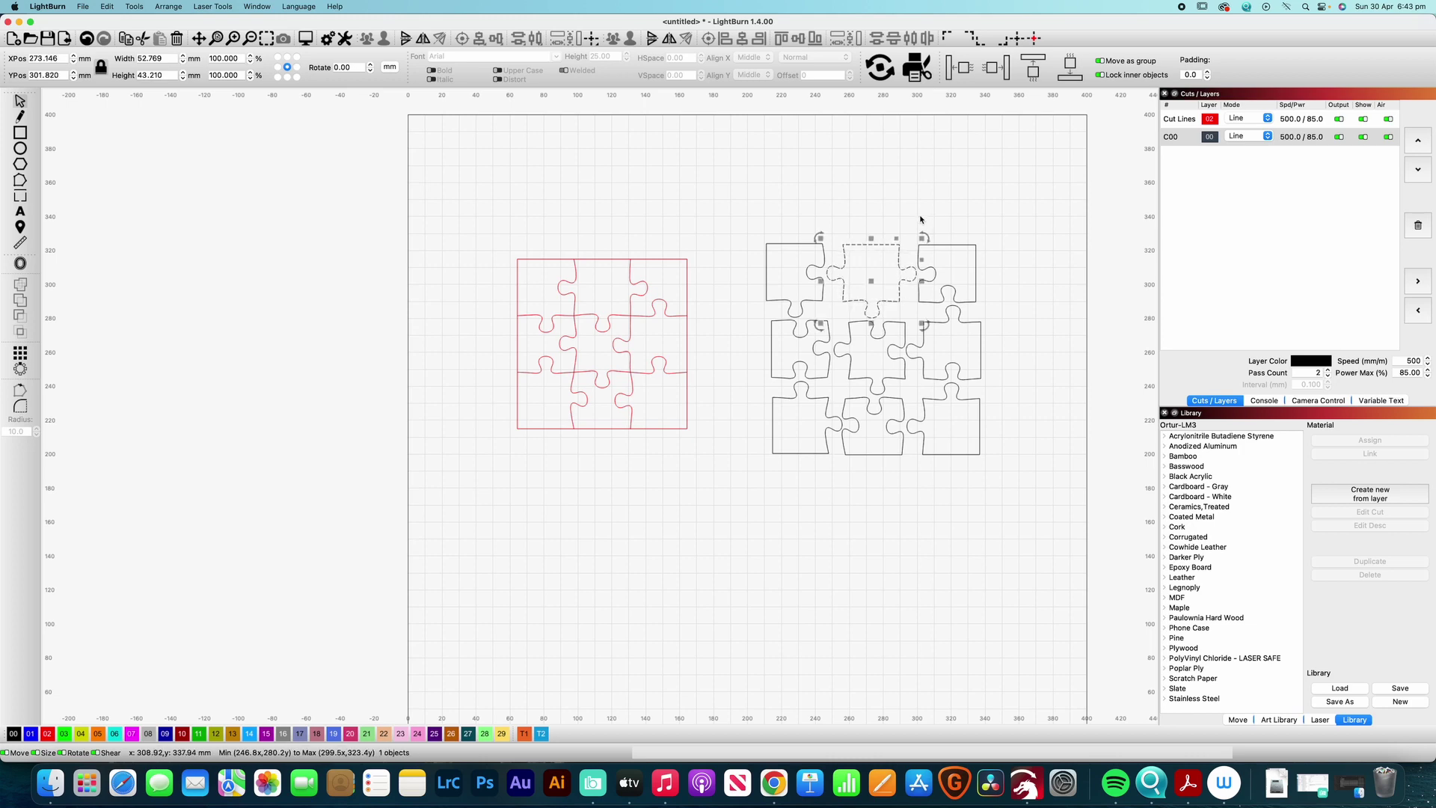
left_click(920, 217)
left_click_drag(993, 480, 770, 218)
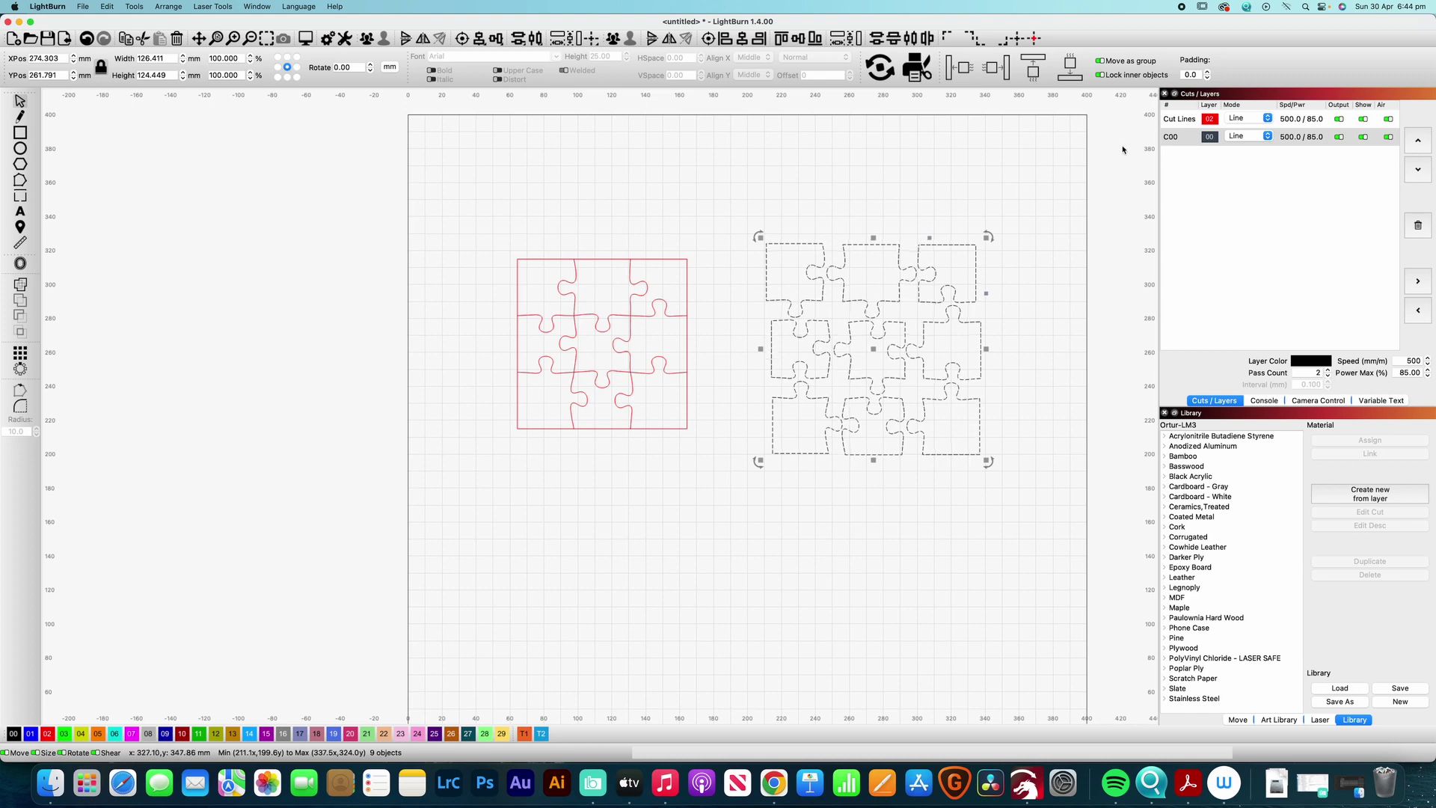
Step: Place a green C03 copy below the red puzzle: 2 passes, 500 mm/min, 85% power, 0.050 mm kerf
double_click(1302, 137)
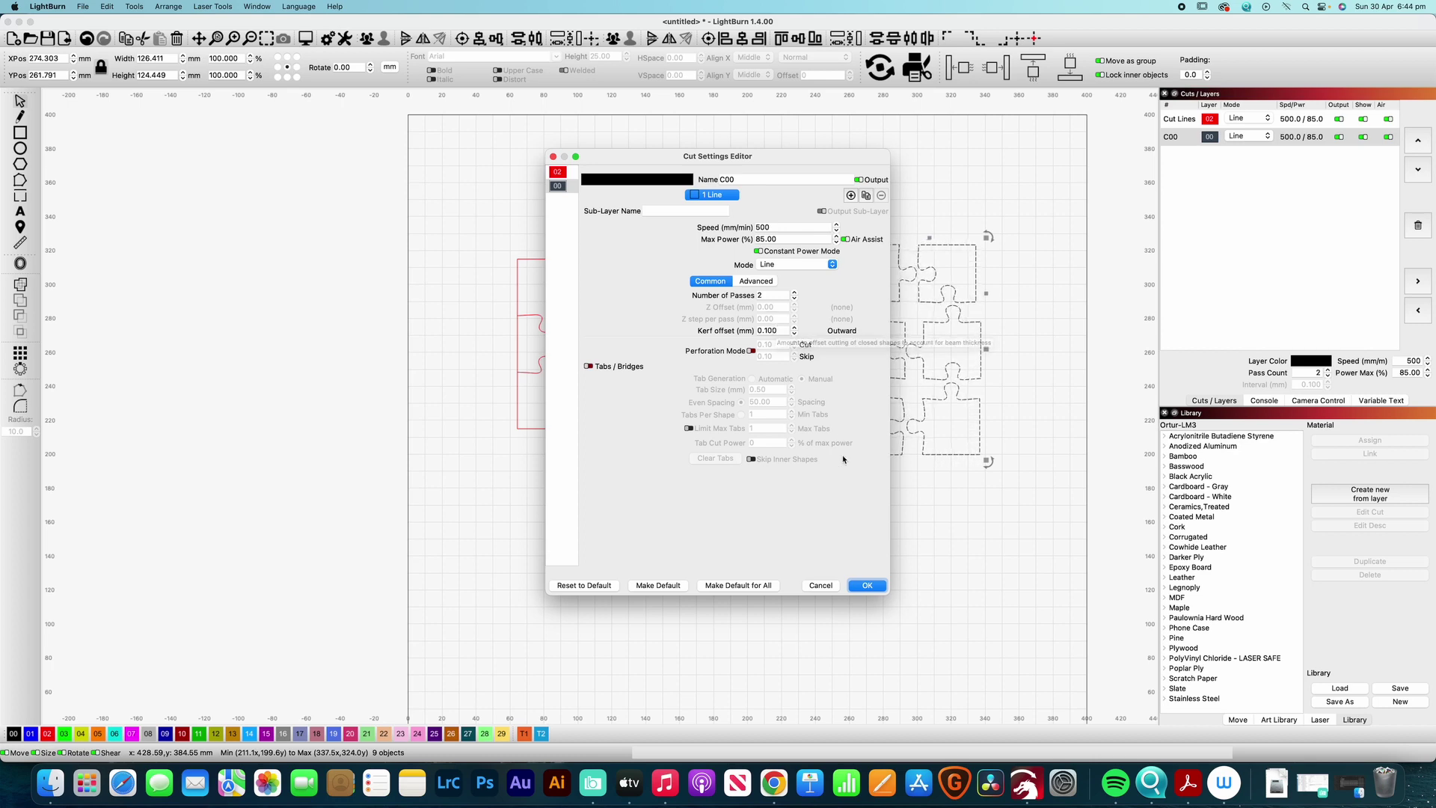
left_click(867, 585)
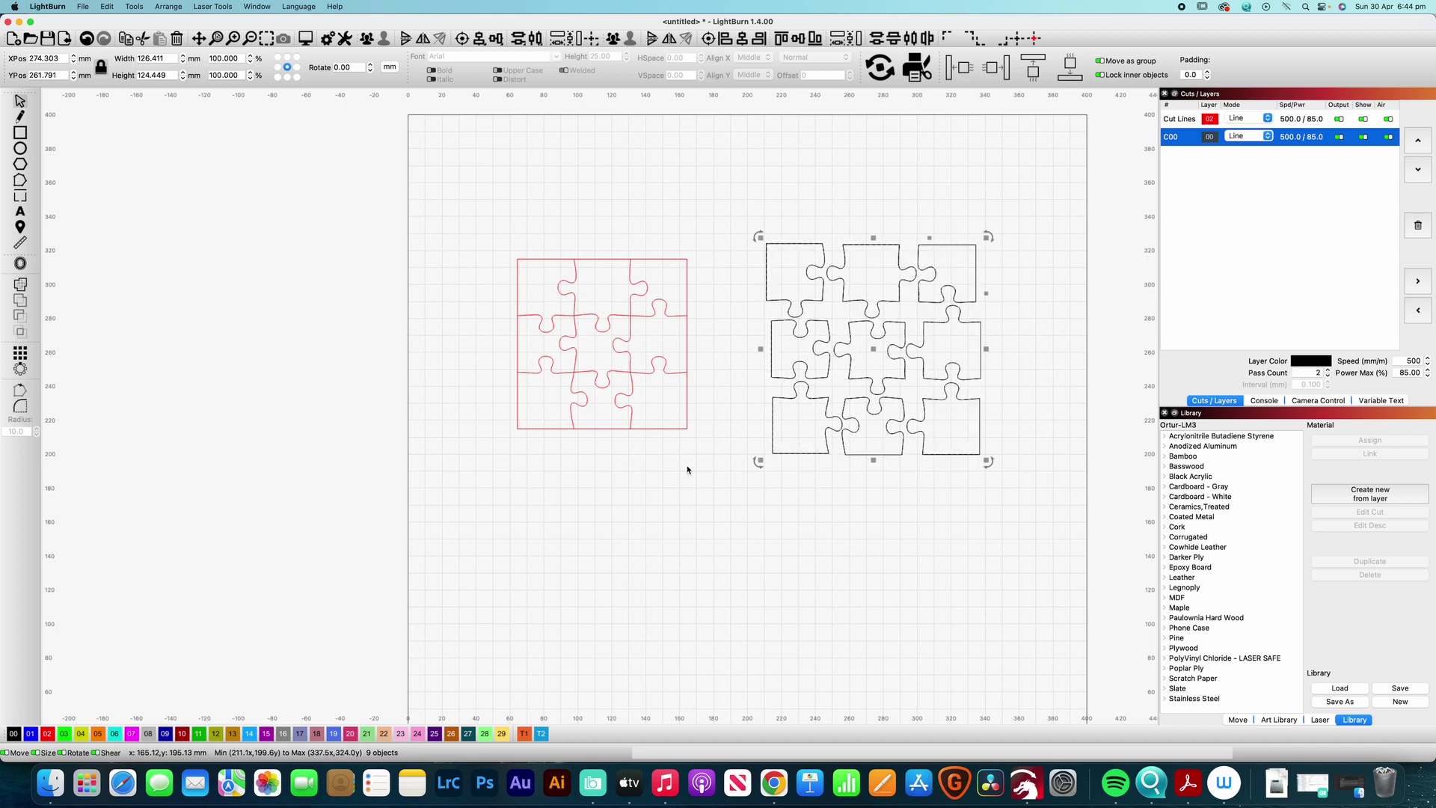
left_click(64, 734)
left_click_drag(850, 340, 658, 517)
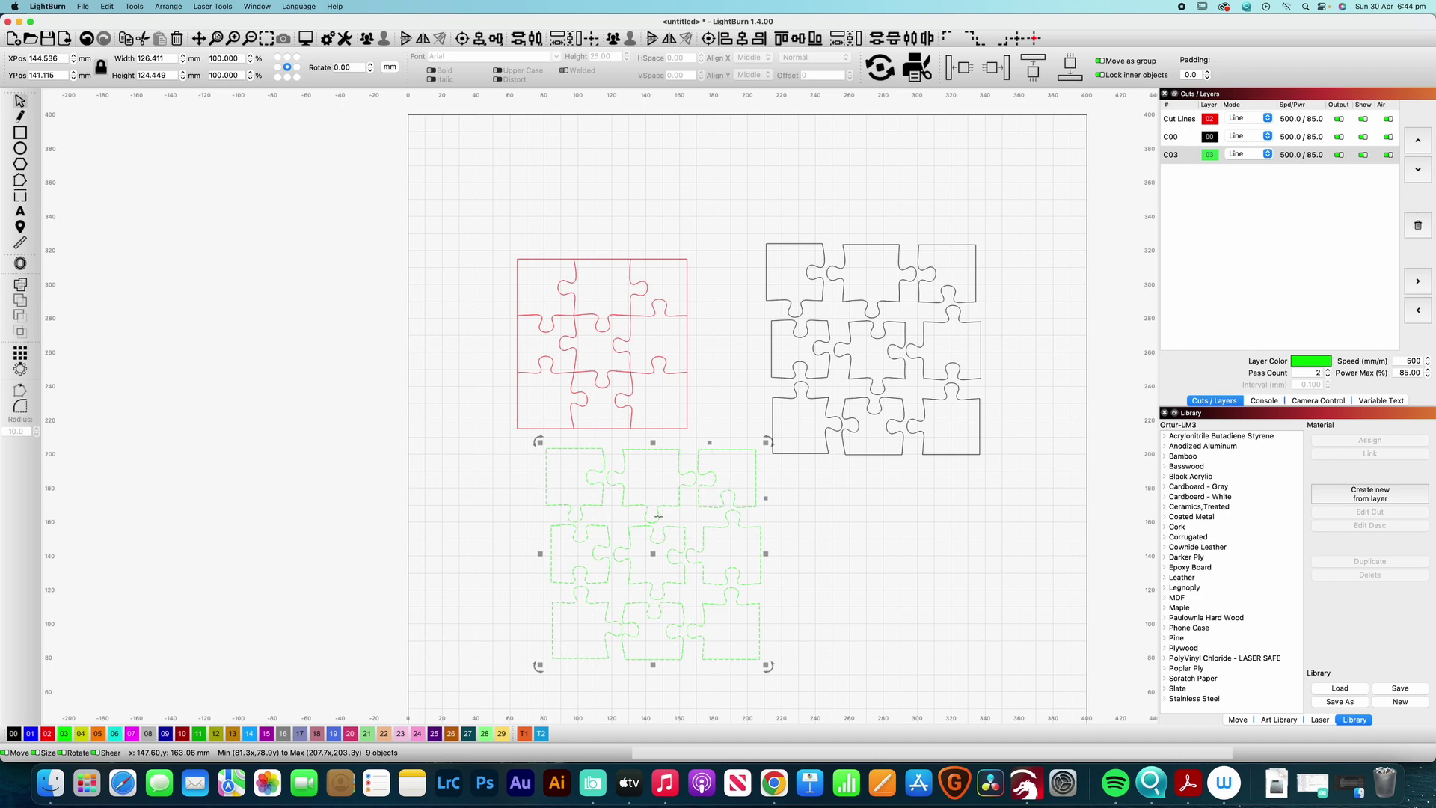
double_click(1306, 154)
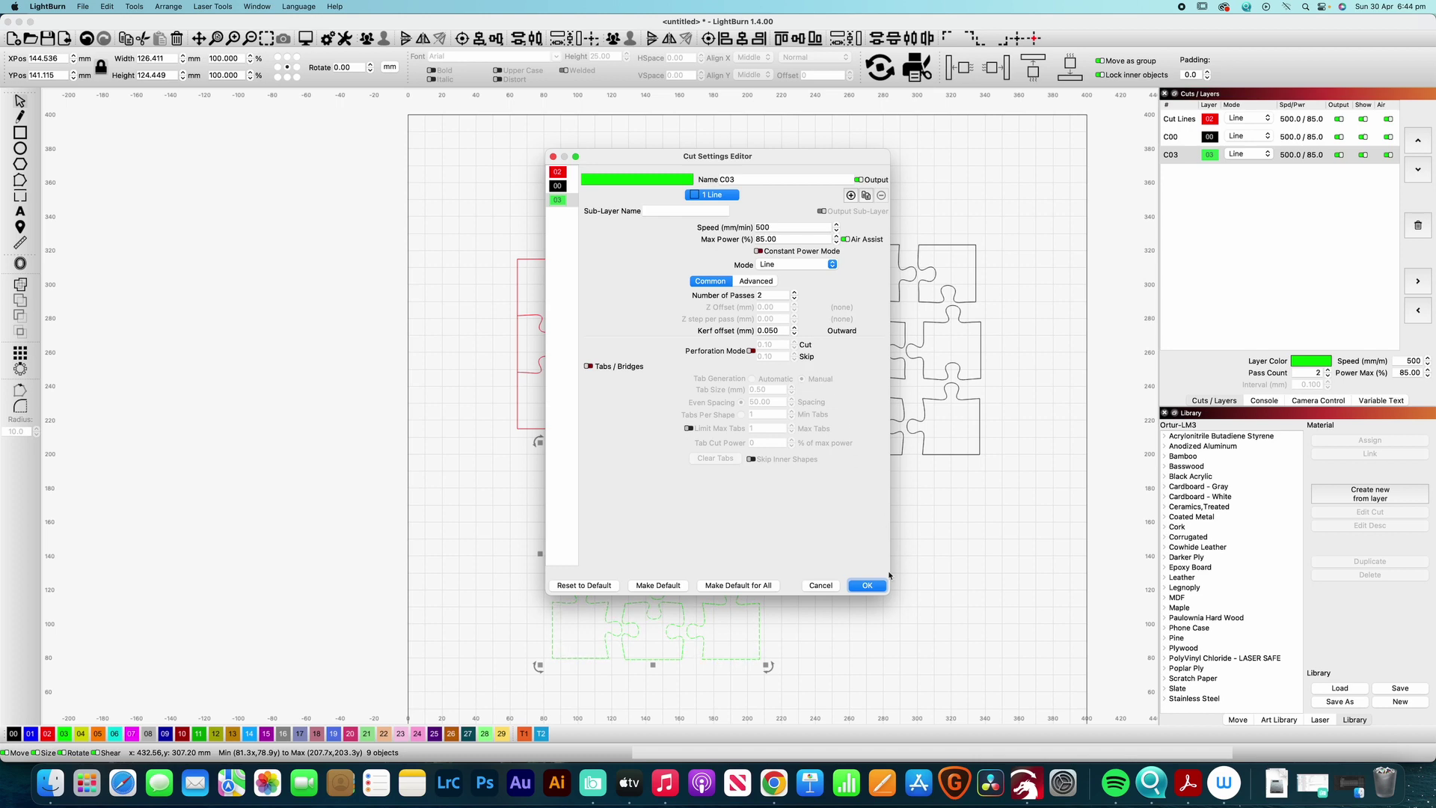
left_click(867, 585)
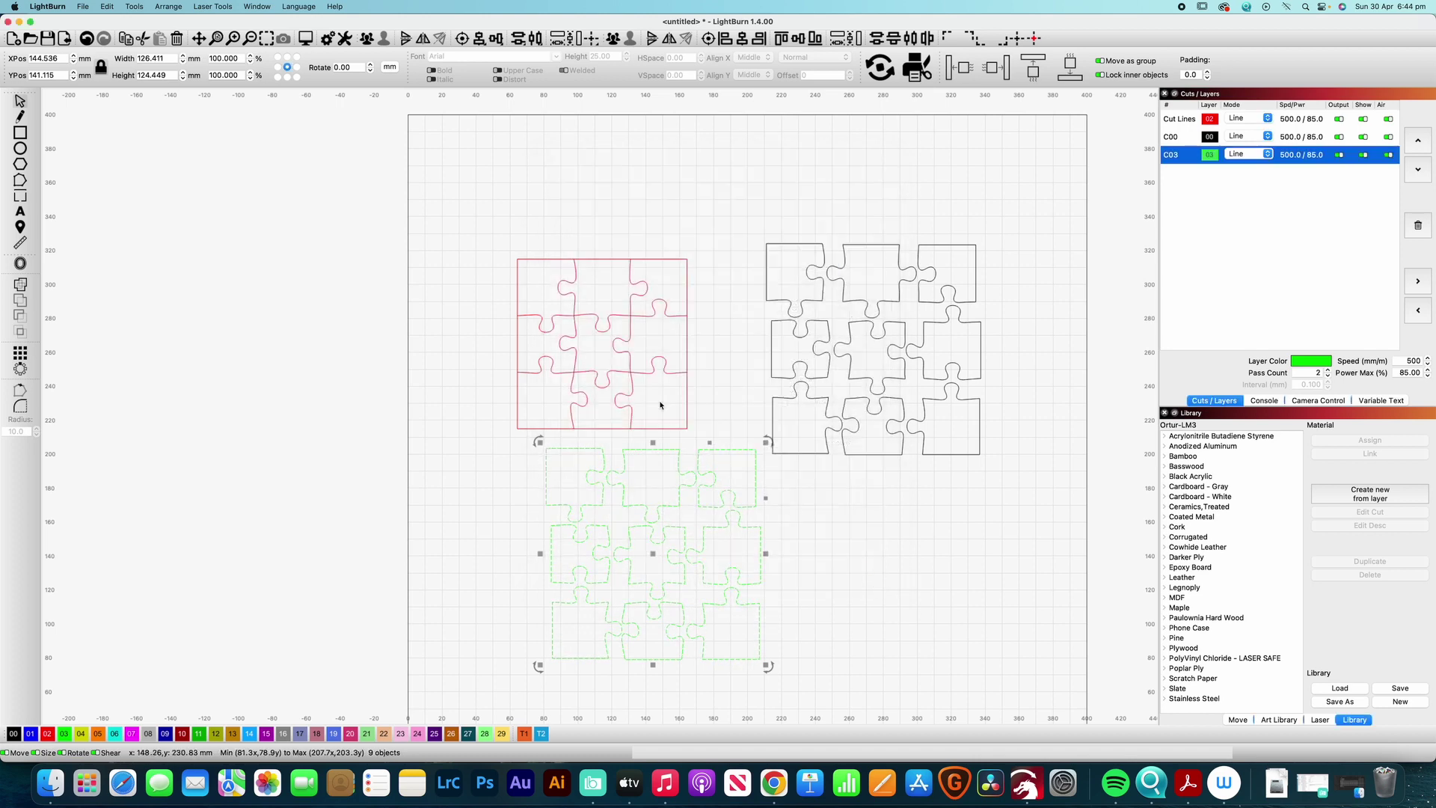